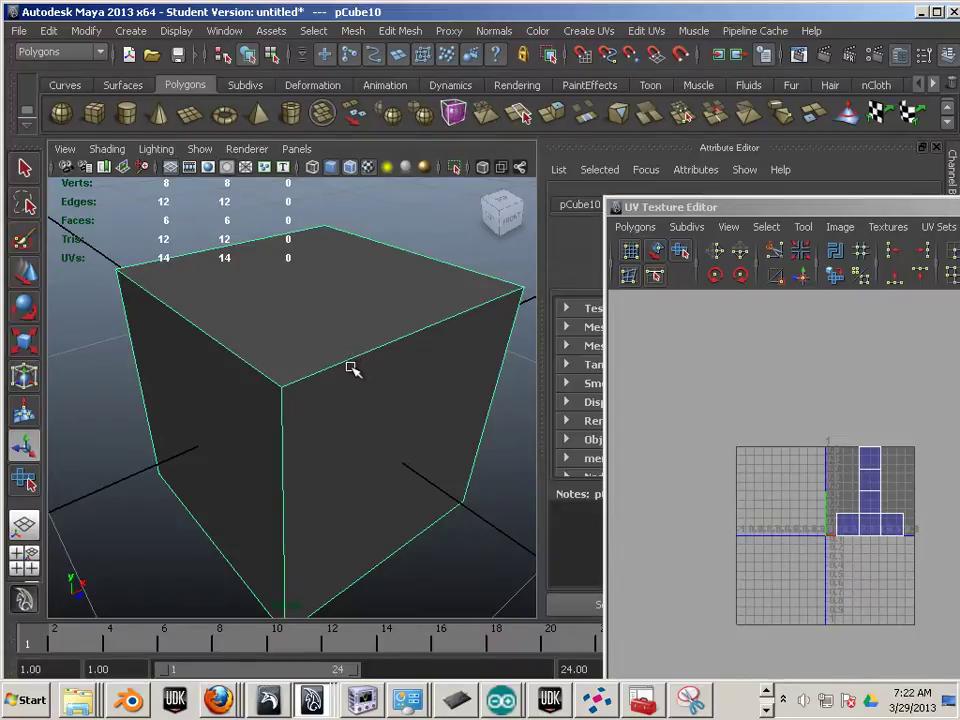
# Apply automatic UV mapping to the cube and return to object selection.
pyautogui.click(589, 31)
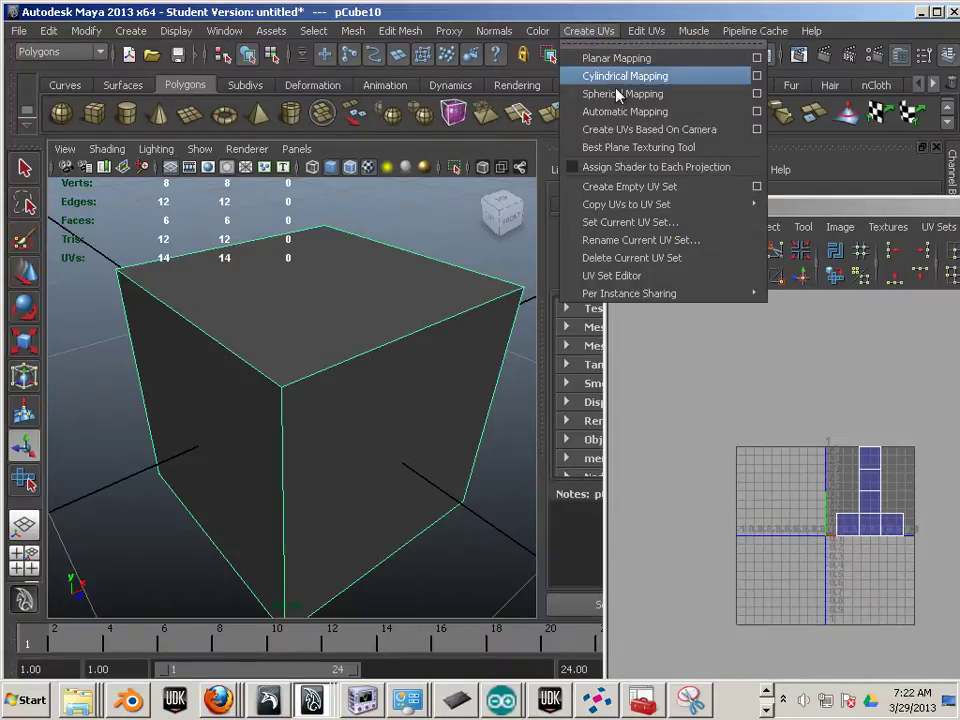
pyautogui.click(624, 112)
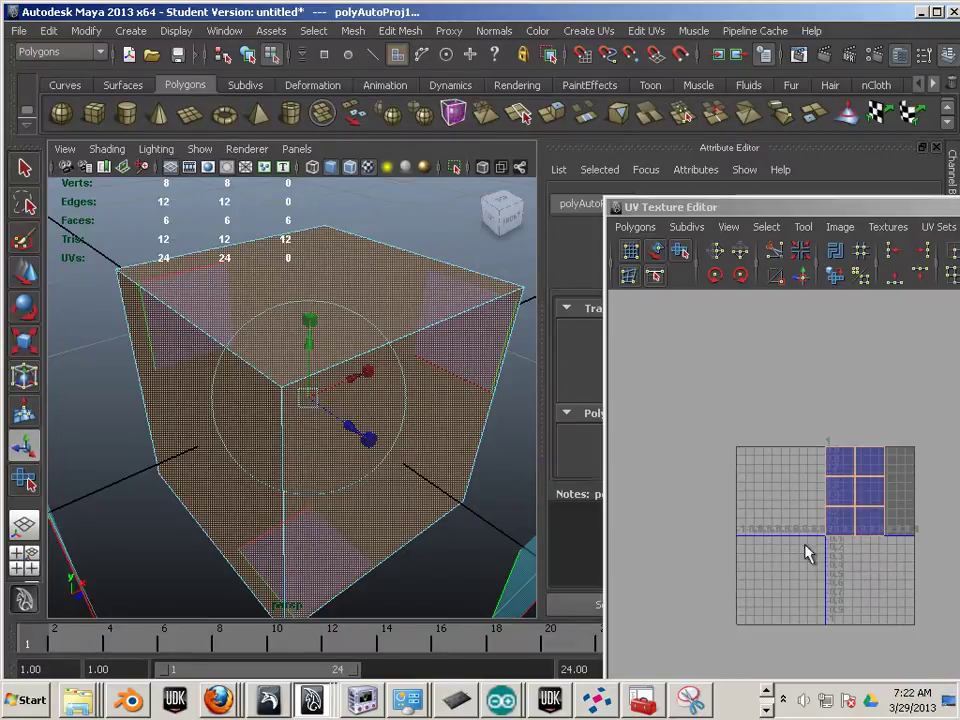
pyautogui.moveTo(408, 301); pyautogui.dragTo(439, 276, button='right')
pyautogui.press('F8')
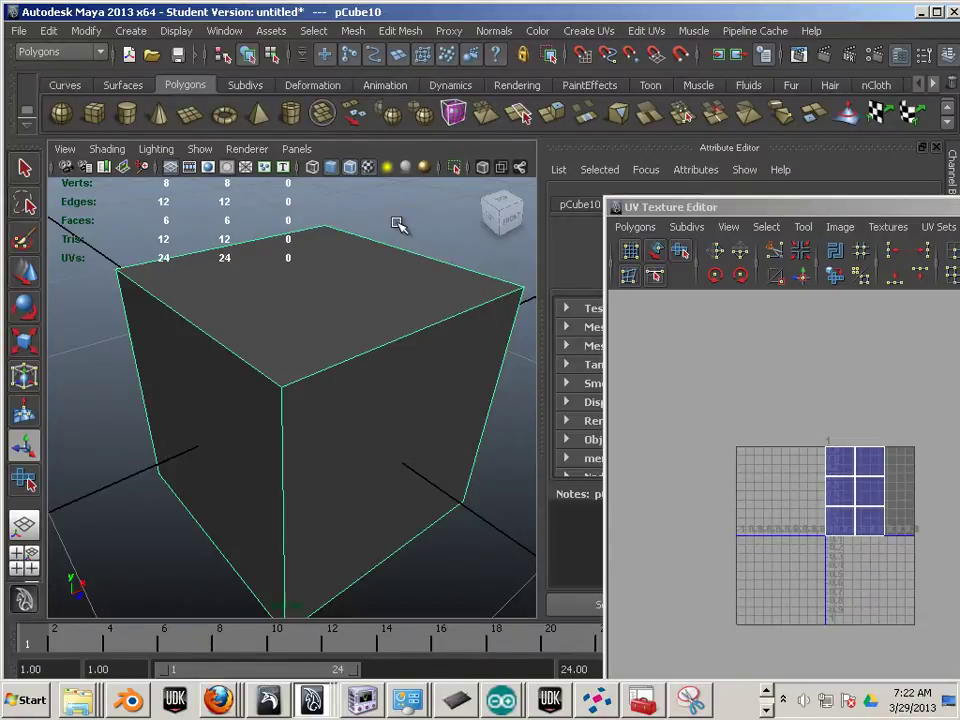
pyautogui.scroll(-3, 333, 358)
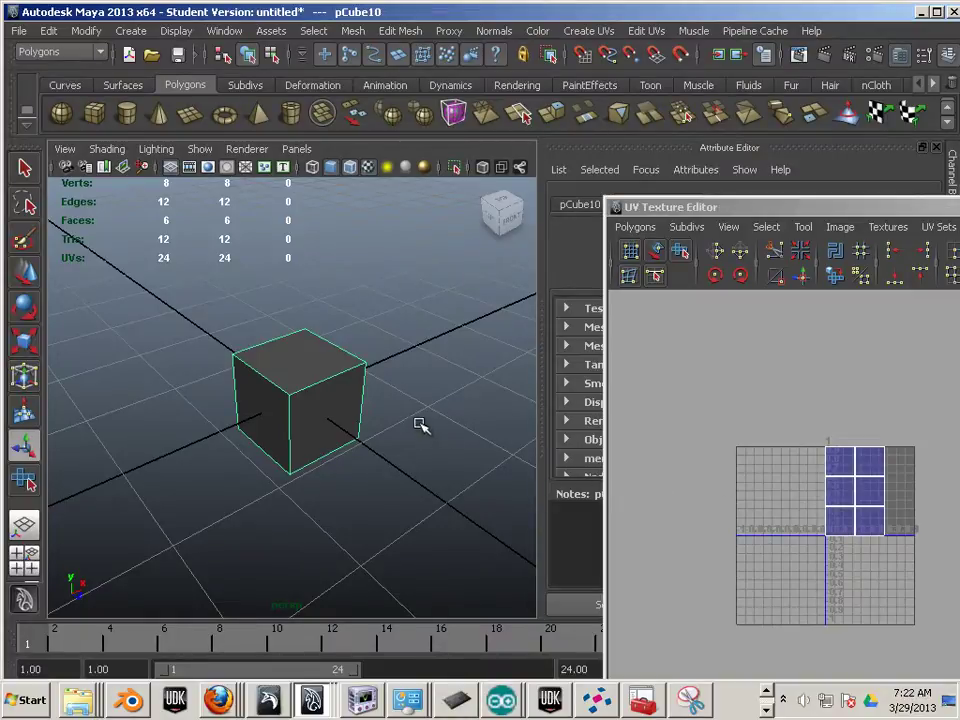
pyautogui.scroll(5, 435, 425)
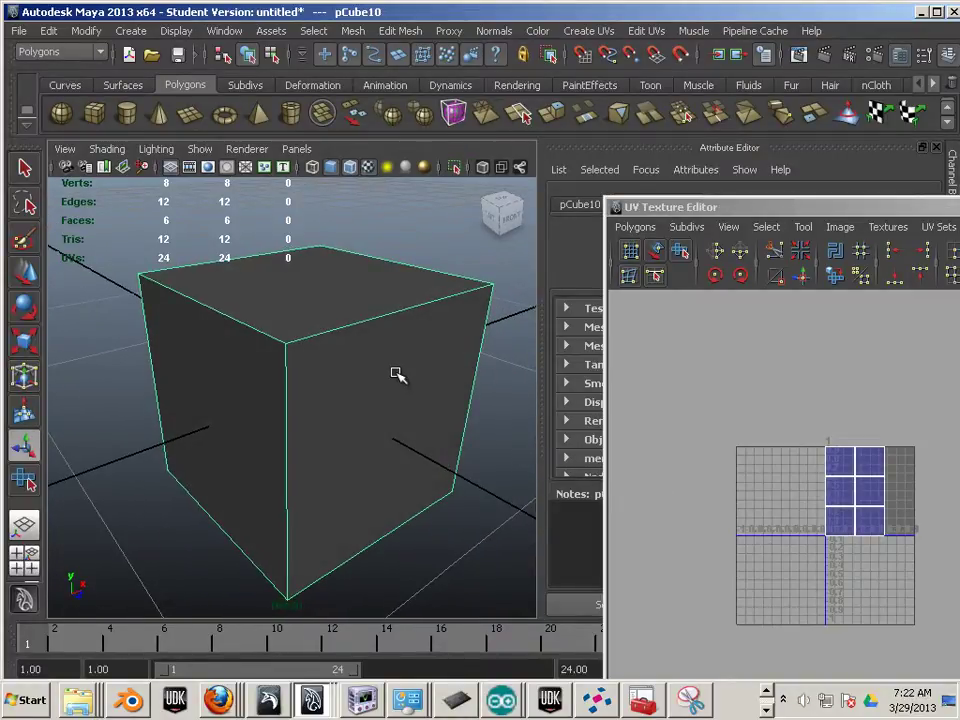
pyautogui.keyDown('alt'); pyautogui.moveTo(330, 364); pyautogui.dragTo(339, 379, button='middle'); pyautogui.keyUp('alt')
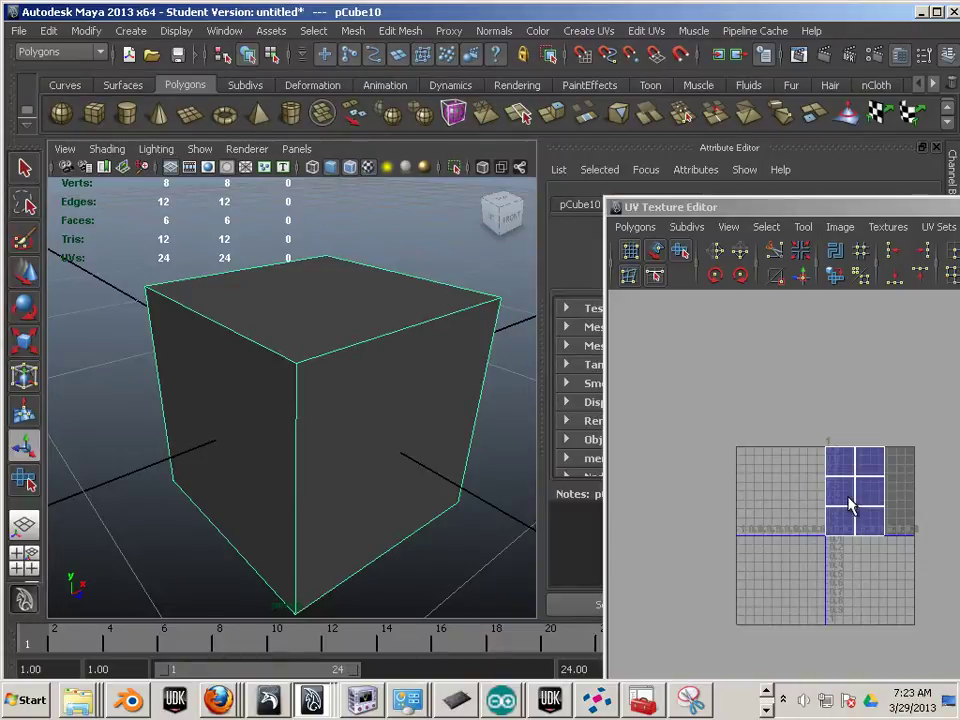
pyautogui.keyDown('alt'); pyautogui.moveTo(330, 323); pyautogui.dragTo(323, 331); pyautogui.keyUp('alt')
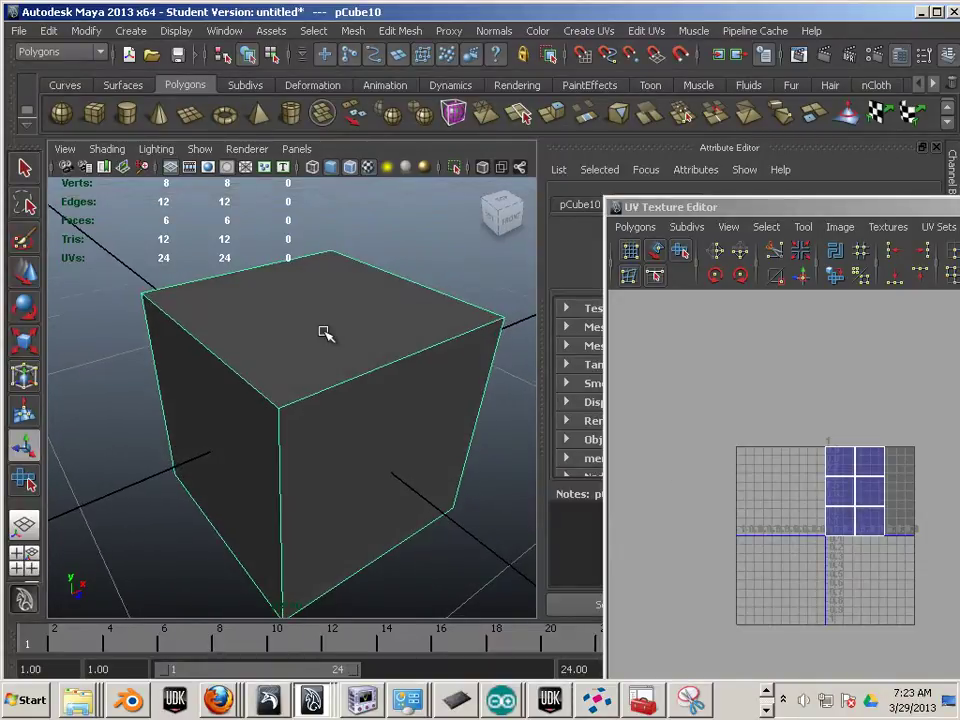
pyautogui.moveTo(323, 331); pyautogui.dragTo(323, 297, button='right')
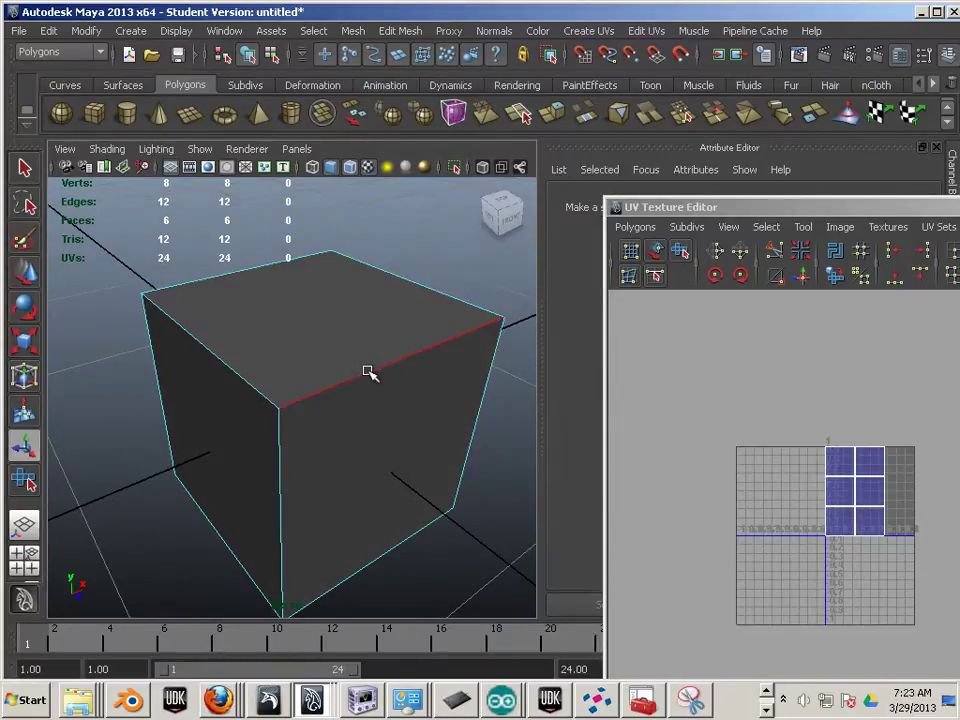
pyautogui.click(368, 371)
pyautogui.keyDown('shift'); pyautogui.click(208, 352); pyautogui.keyUp('shift')
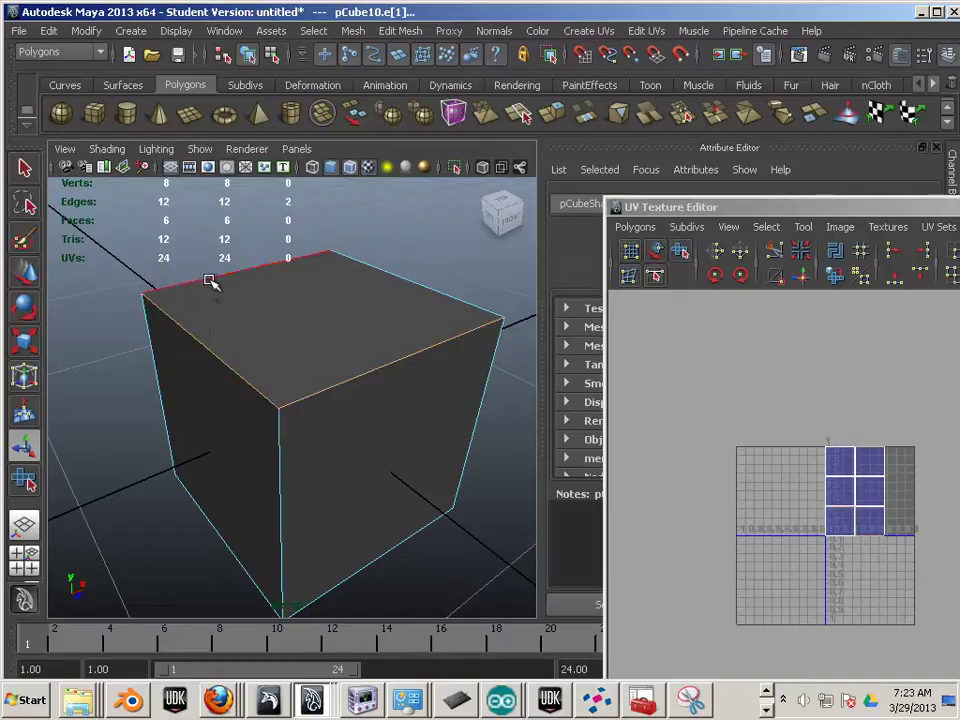
pyautogui.keyDown('shift'); pyautogui.click(208, 280); pyautogui.keyUp('shift')
pyautogui.keyDown('alt'); pyautogui.moveTo(356, 356); pyautogui.dragTo(420, 349); pyautogui.keyUp('alt')
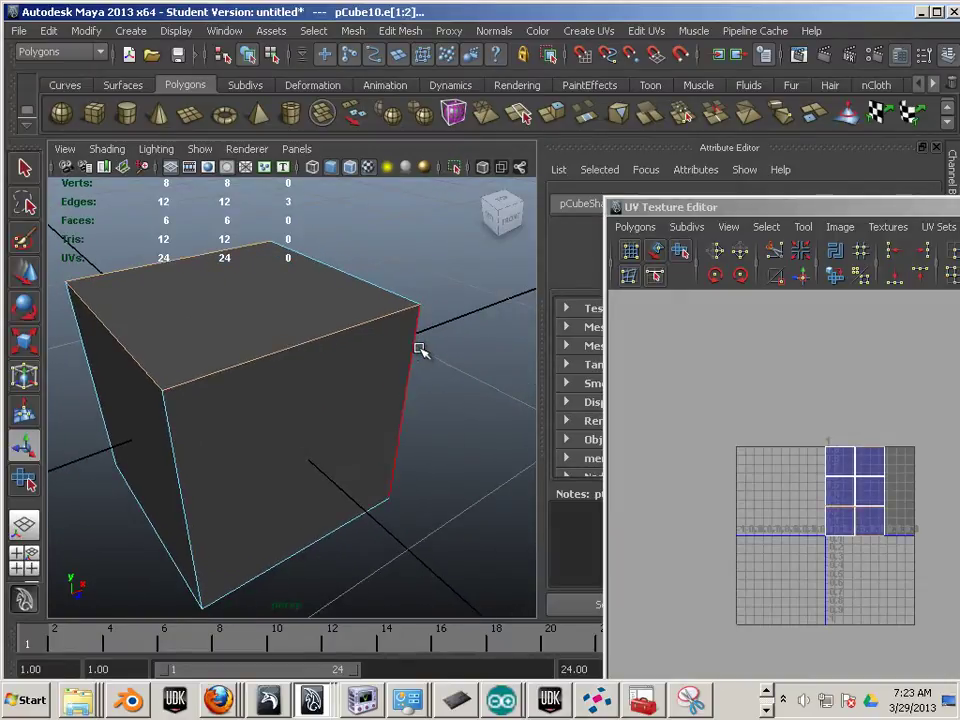
pyautogui.keyDown('shift'); pyautogui.click(415, 352); pyautogui.keyUp('shift')
pyautogui.keyDown('alt'); pyautogui.moveTo(204, 375); pyautogui.dragTo(289, 377); pyautogui.keyUp('alt')
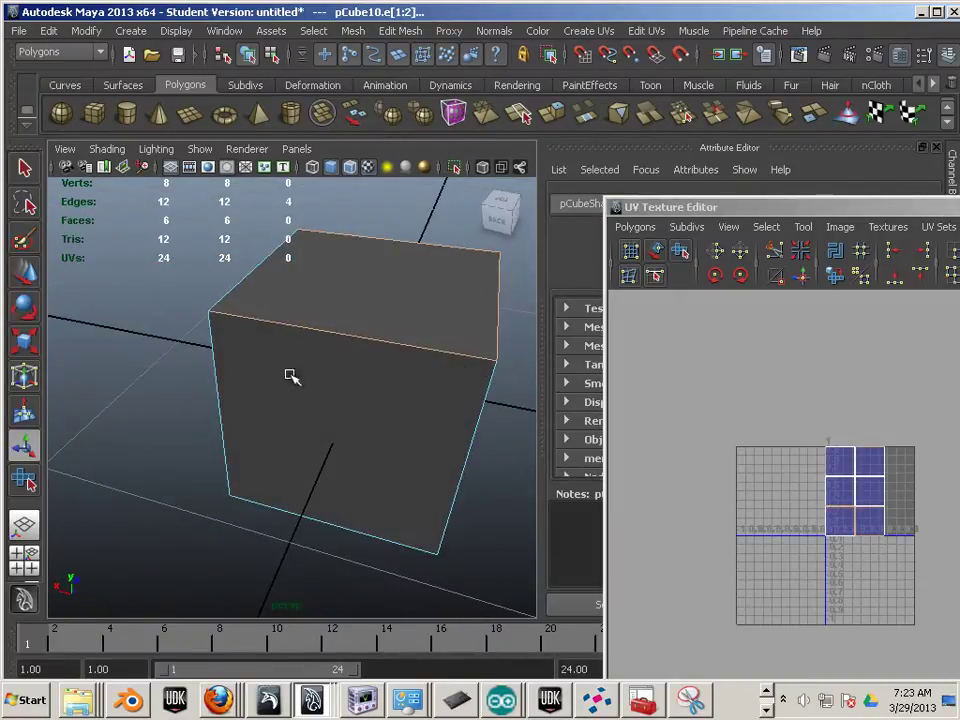
pyautogui.keyDown('shift'); pyautogui.click(216, 365); pyautogui.keyUp('shift')
pyautogui.keyDown('alt'); pyautogui.moveTo(184, 439); pyautogui.dragTo(238, 349); pyautogui.keyUp('alt')
pyautogui.keyDown('shift'); pyautogui.click(255, 411); pyautogui.keyUp('shift')
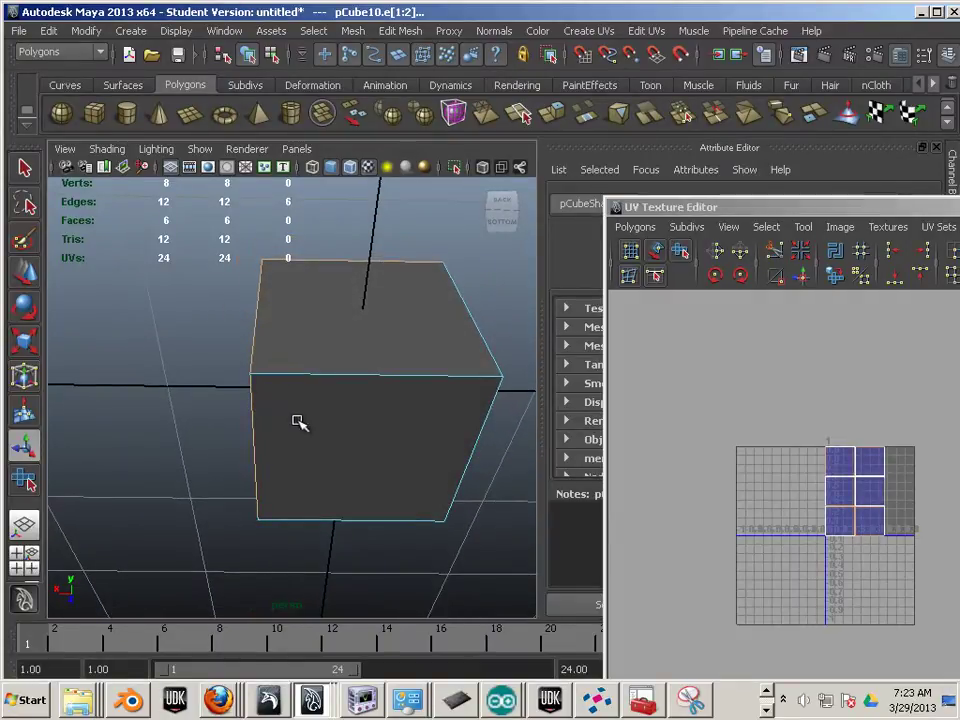
pyautogui.keyDown('alt'); pyautogui.moveTo(300, 422); pyautogui.dragTo(382, 565); pyautogui.keyUp('alt')
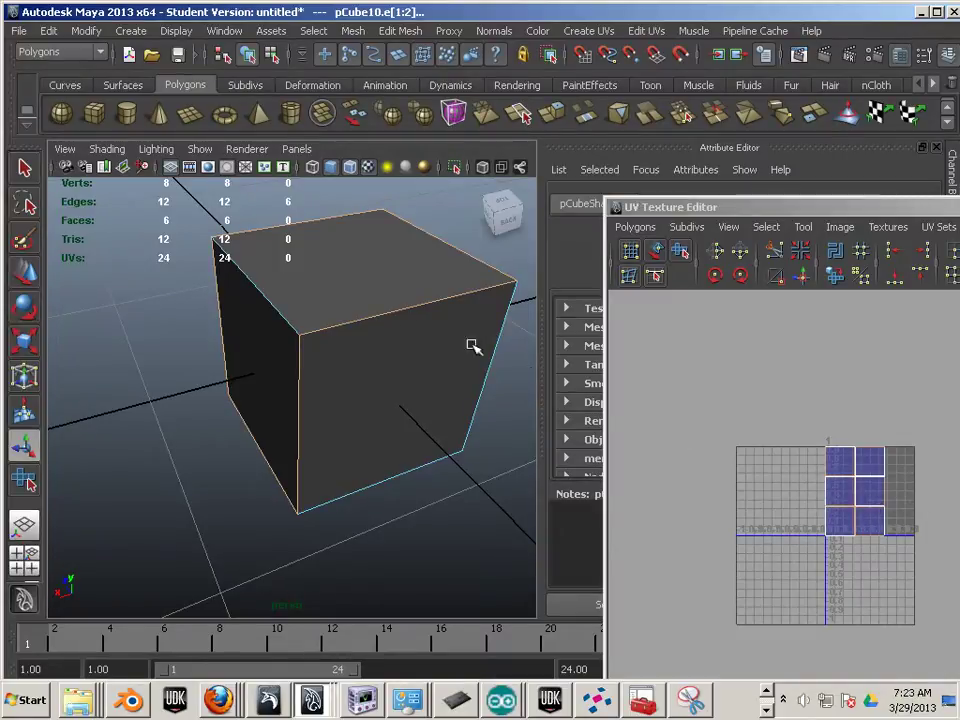
pyautogui.moveTo(396, 306); pyautogui.dragTo(465, 281, button='right')
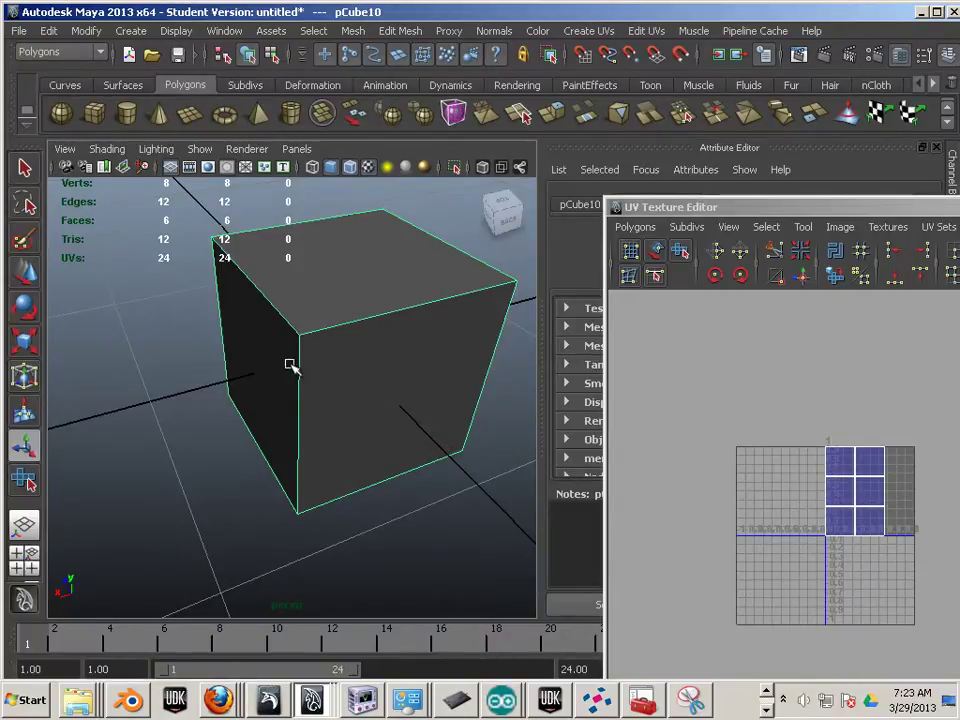
# Apply a planar UV mapping to the cube from the side view, projected from the camera and fitted to the bounding box.
pyautogui.press('space')
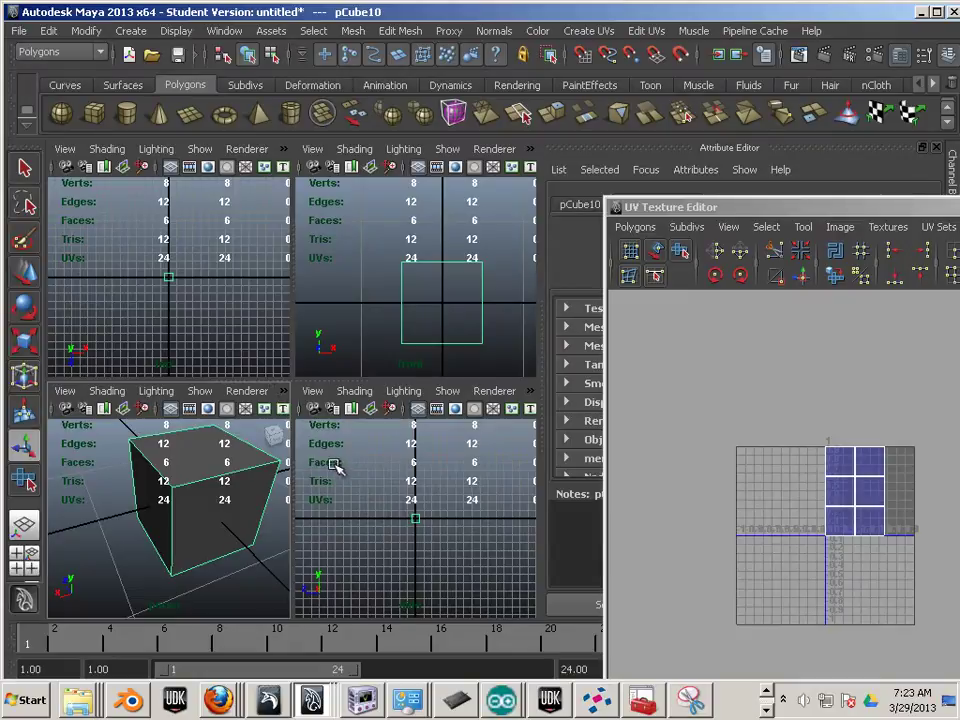
pyautogui.press('space')
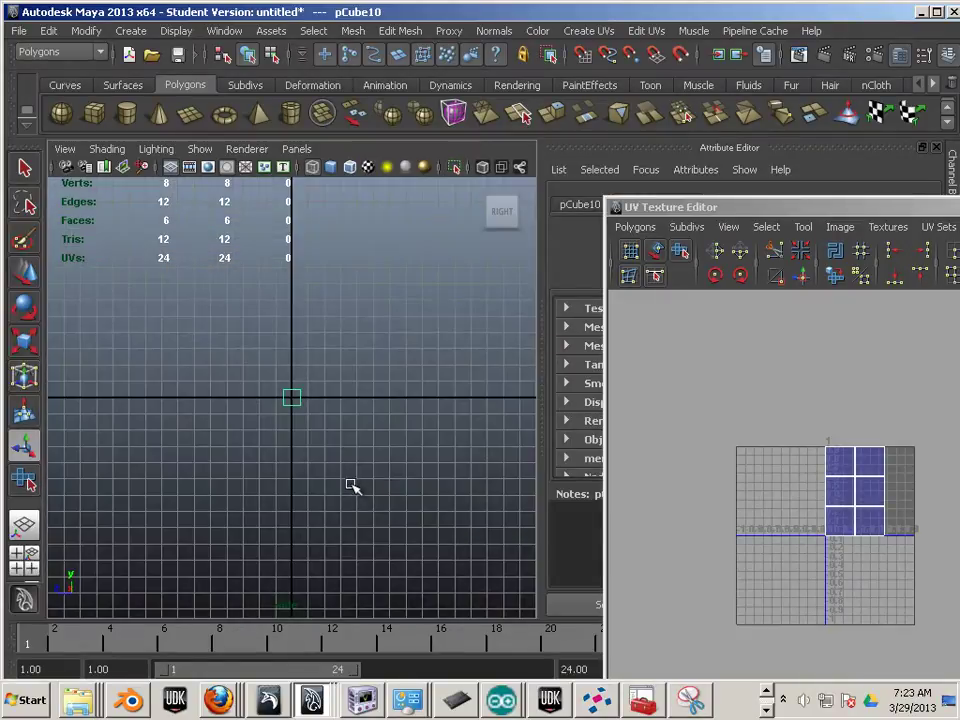
pyautogui.scroll(12, 340, 480)
pyautogui.scroll(-14, 298, 464)
pyautogui.scroll(8, 296, 462)
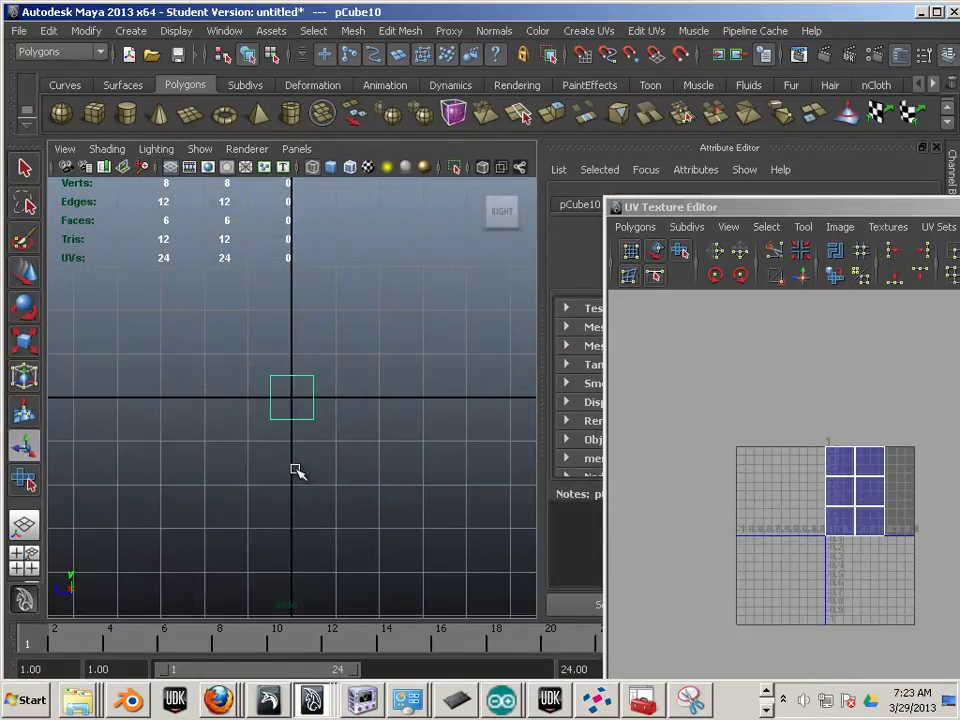
pyautogui.click(583, 31)
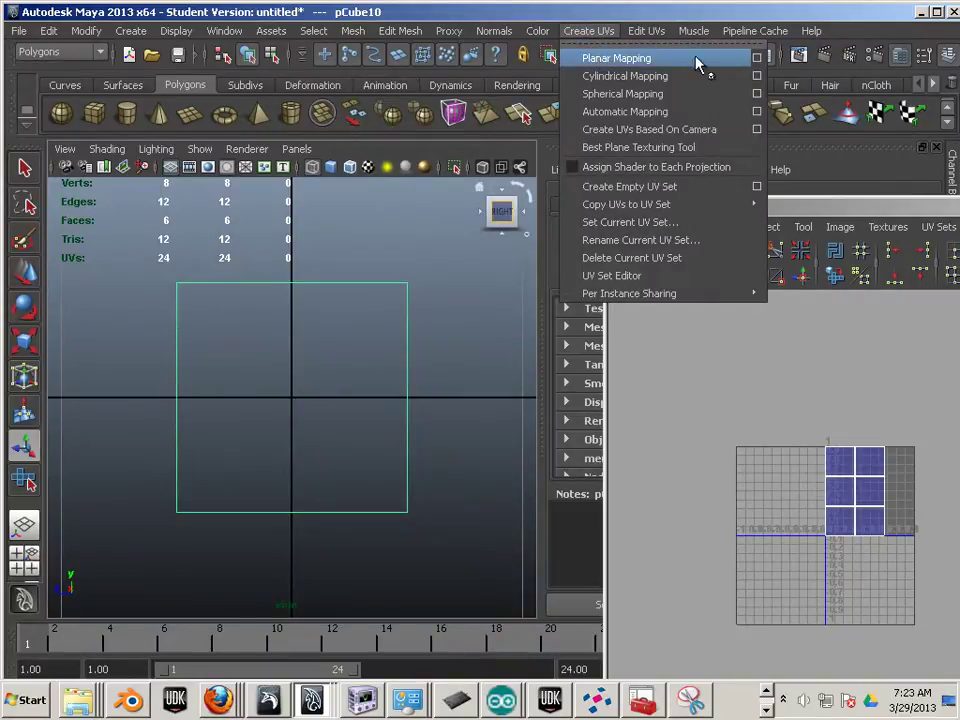
pyautogui.click(755, 57)
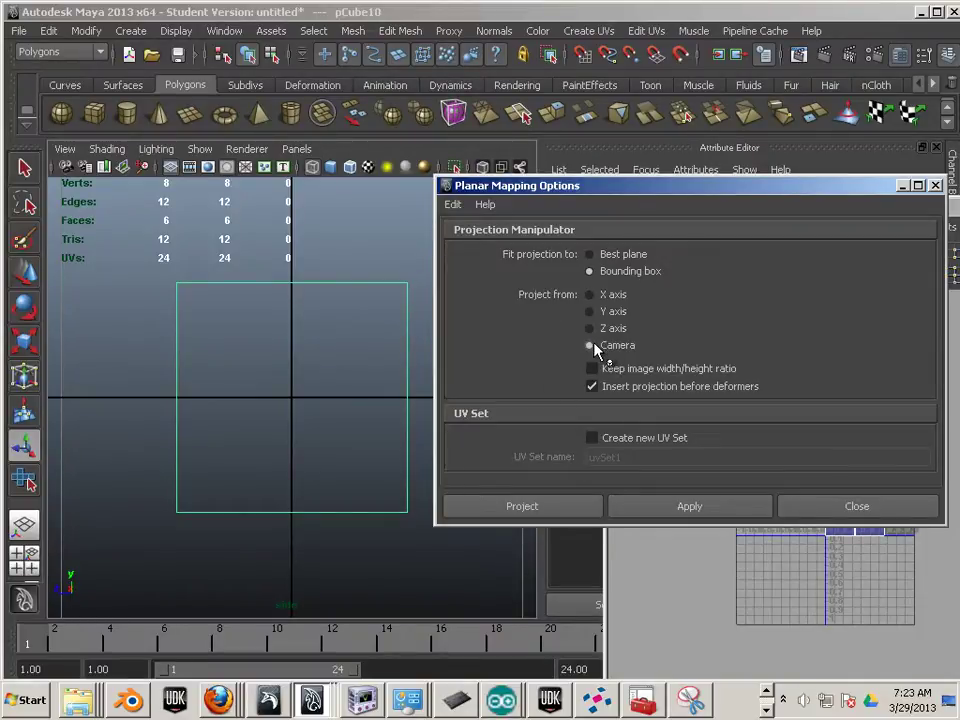
pyautogui.click(698, 512)
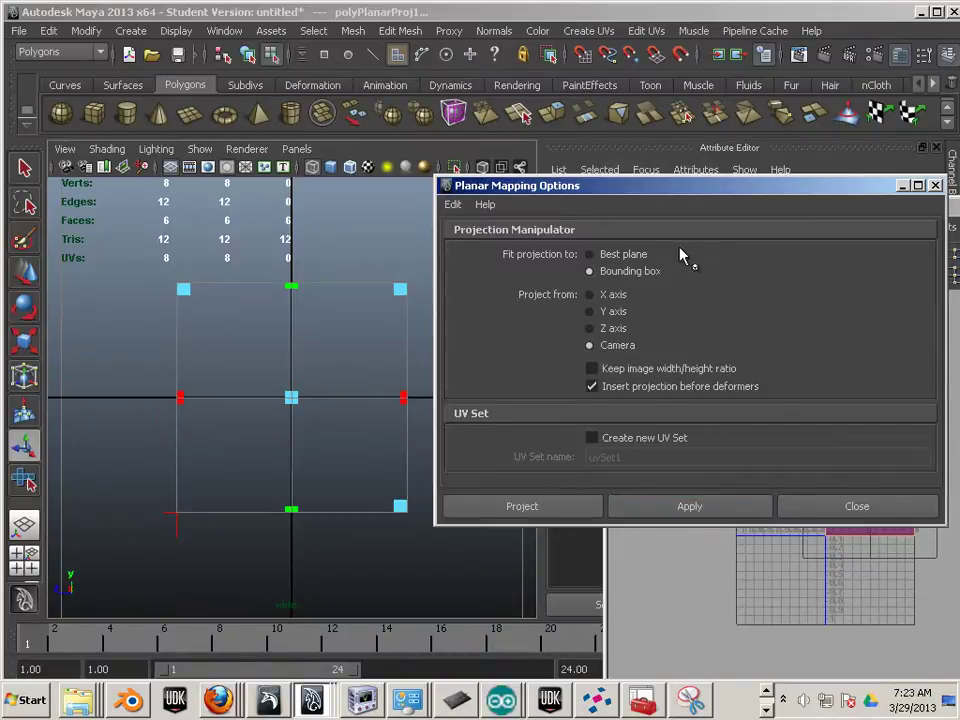
pyautogui.click(935, 186)
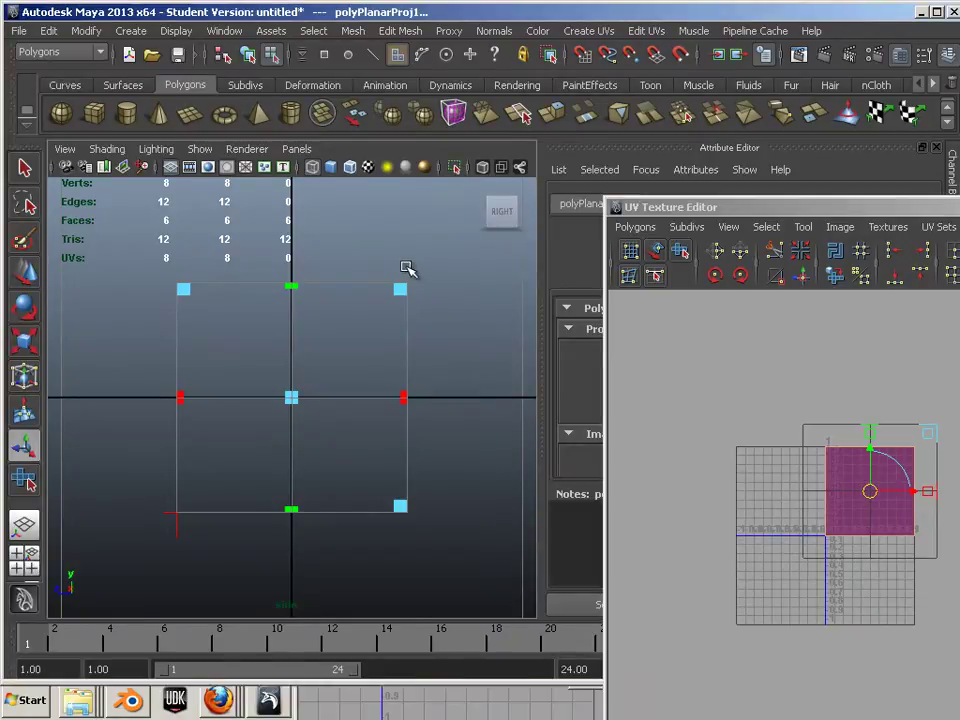
# Return to the perspective view and deselect the cube's planar projection.
pyautogui.press('space')
pyautogui.press('space')
pyautogui.press('space')
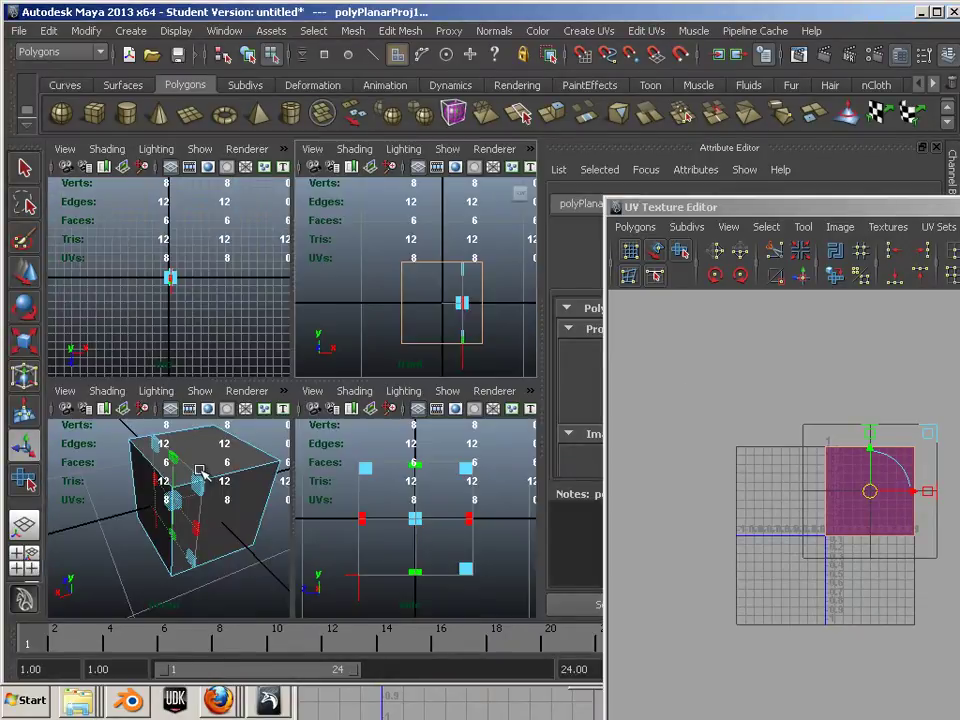
pyautogui.press('space')
pyautogui.keyDown('alt'); pyautogui.moveTo(223, 454); pyautogui.dragTo(339, 369); pyautogui.keyUp('alt')
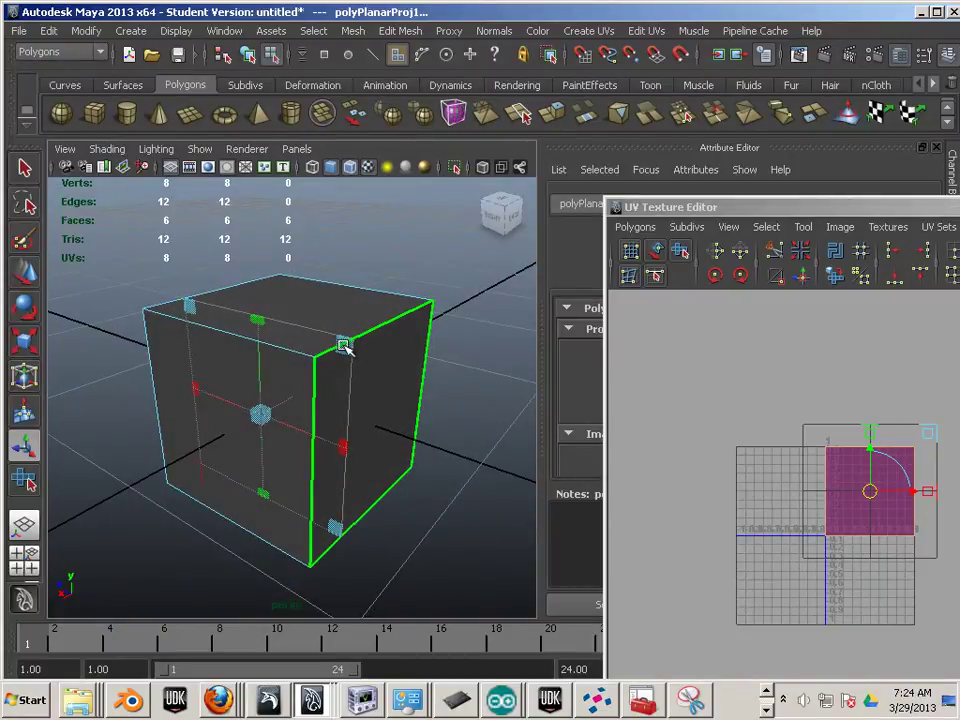
pyautogui.click(408, 272)
pyautogui.keyDown('alt'); pyautogui.moveTo(375, 443); pyautogui.dragTo(302, 443); pyautogui.keyUp('alt')
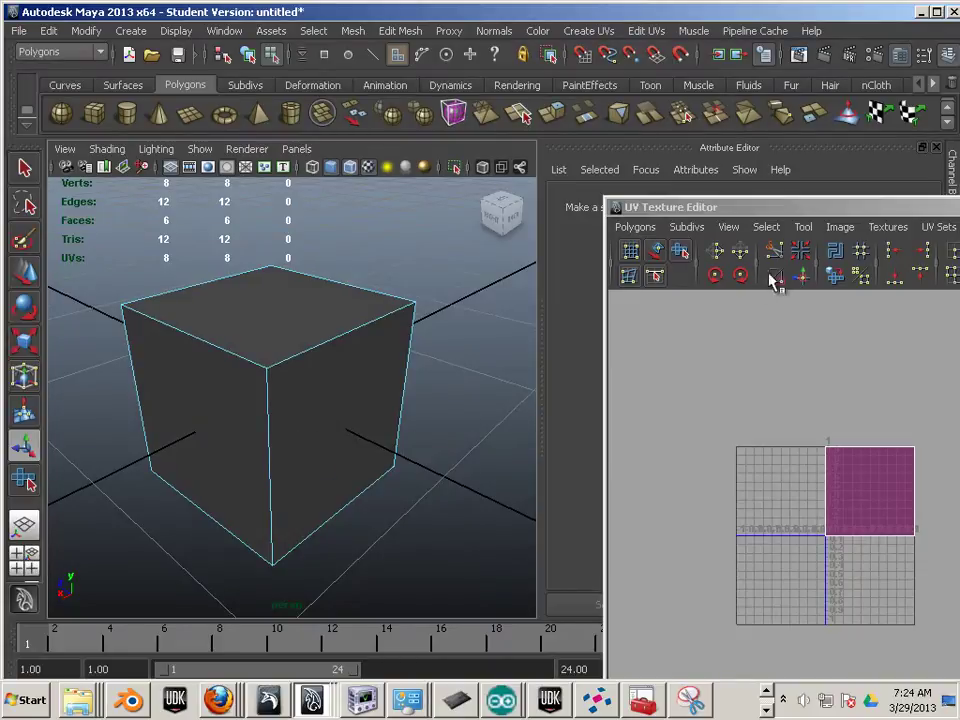
# Select seven edges of the cube as seams (three top, two vertical, two bottom) and cut the UVs along them.
pyautogui.moveTo(806, 210); pyautogui.dragTo(614, 161)
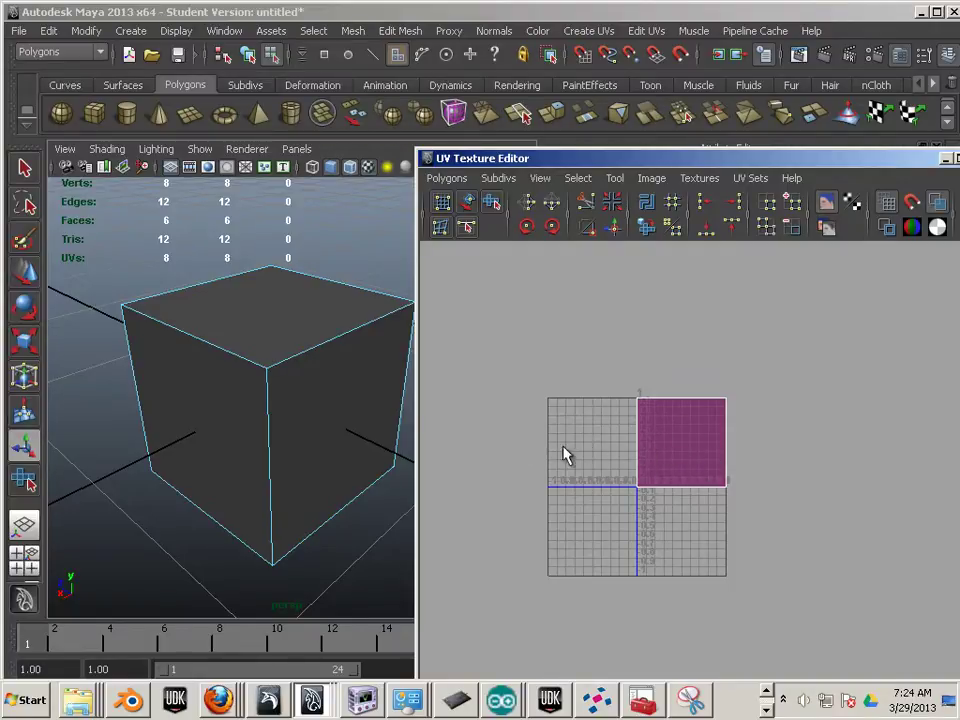
pyautogui.keyDown('alt'); pyautogui.moveTo(328, 381); pyautogui.dragTo(329, 370, button='middle'); pyautogui.keyUp('alt')
pyautogui.press('F10')
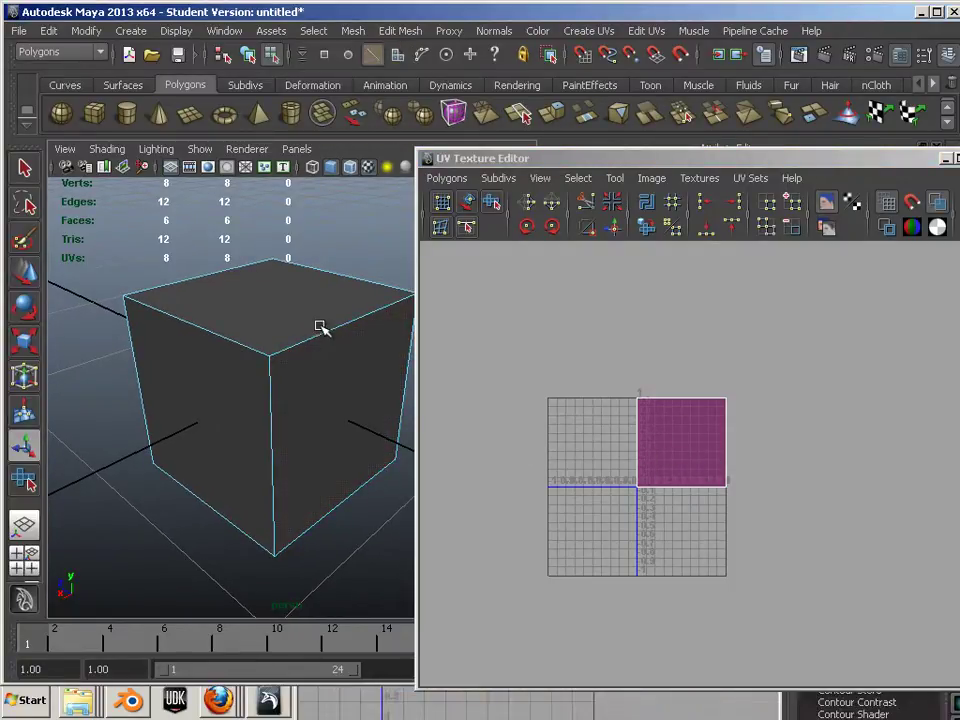
pyautogui.click(318, 333)
pyautogui.keyDown('alt'); pyautogui.moveTo(318, 333); pyautogui.dragTo(319, 401); pyautogui.keyUp('alt')
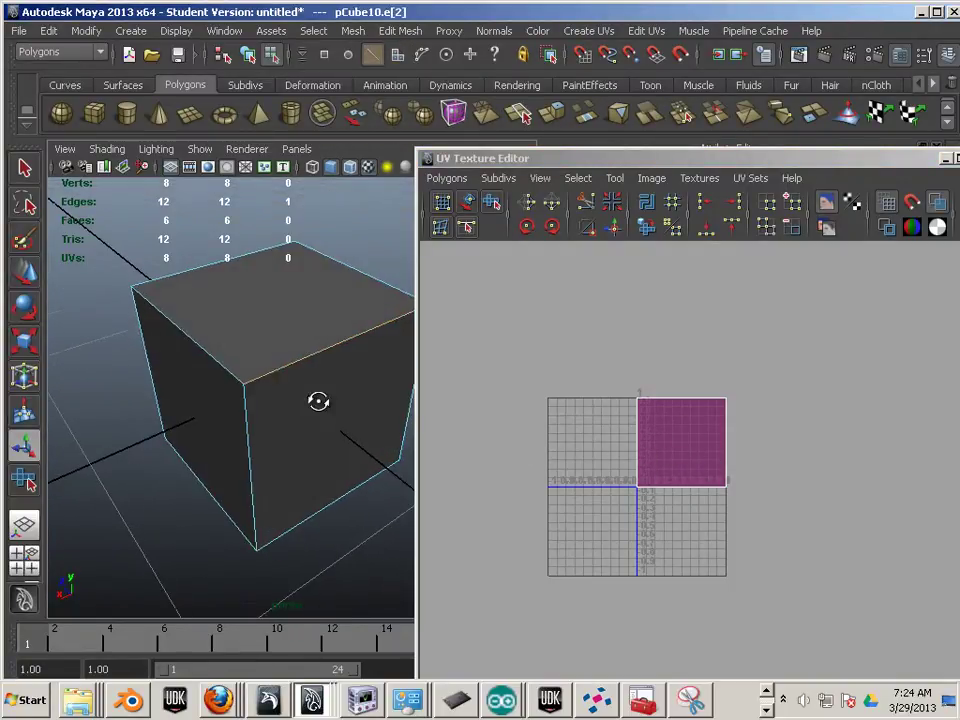
pyautogui.keyDown('shift'); pyautogui.click(204, 266); pyautogui.keyUp('shift')
pyautogui.click(548, 163)
pyautogui.moveTo(548, 163); pyautogui.dragTo(672, 153)
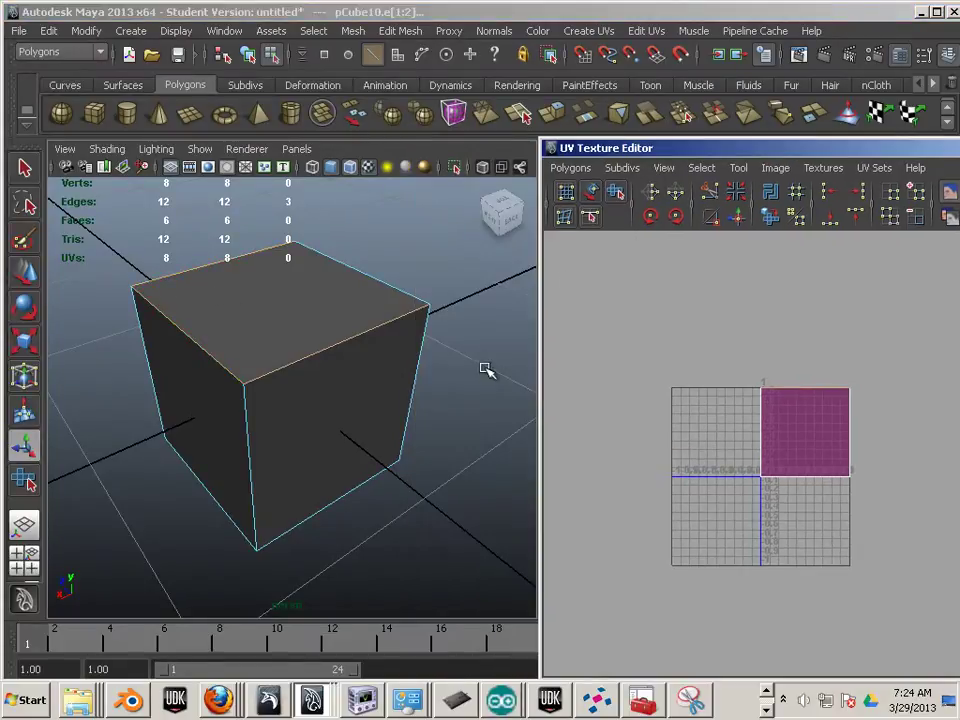
pyautogui.keyDown('alt'); pyautogui.moveTo(417, 354); pyautogui.dragTo(219, 444); pyautogui.keyUp('alt')
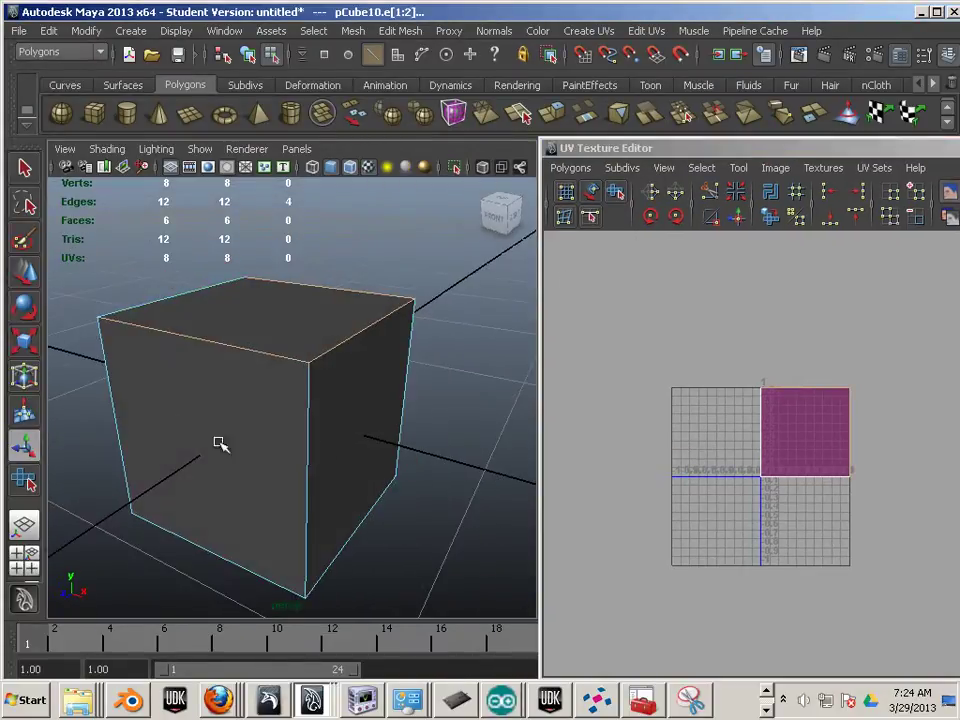
pyautogui.keyDown('shift'); pyautogui.click(104, 373); pyautogui.keyUp('shift')
pyautogui.keyDown('alt'); pyautogui.moveTo(150, 448); pyautogui.dragTo(204, 422); pyautogui.keyUp('alt')
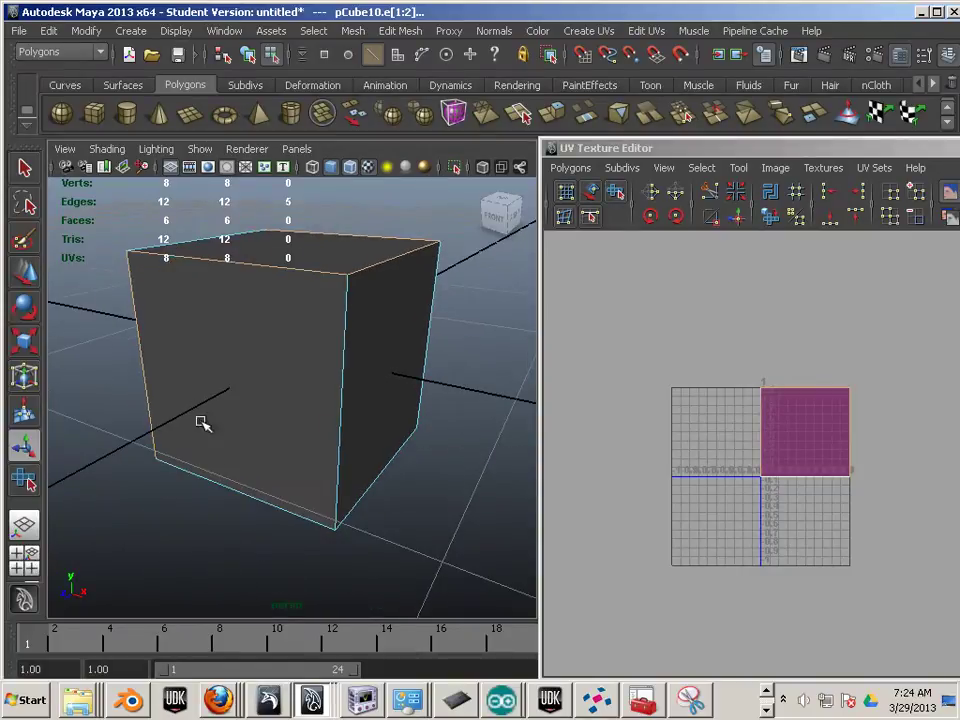
pyautogui.keyDown('shift'); pyautogui.click(207, 481); pyautogui.keyUp('shift')
pyautogui.keyDown('alt'); pyautogui.moveTo(207, 481); pyautogui.dragTo(248, 479); pyautogui.keyUp('alt')
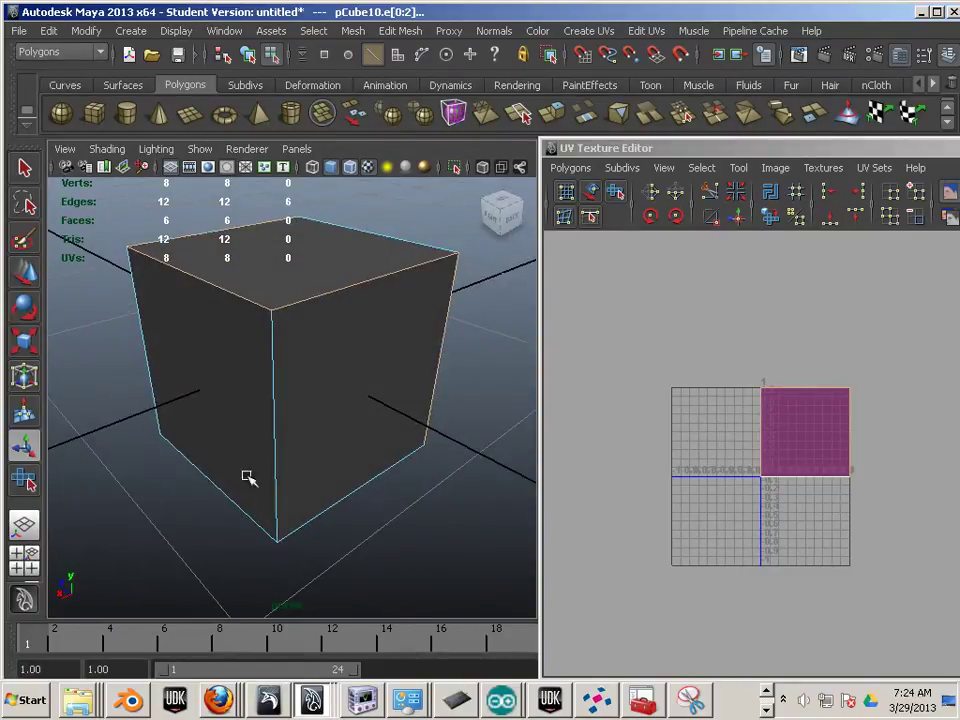
pyautogui.keyDown('shift'); pyautogui.click(328, 506); pyautogui.keyUp('shift')
pyautogui.keyDown('alt'); pyautogui.moveTo(439, 525); pyautogui.dragTo(320, 507); pyautogui.keyUp('alt')
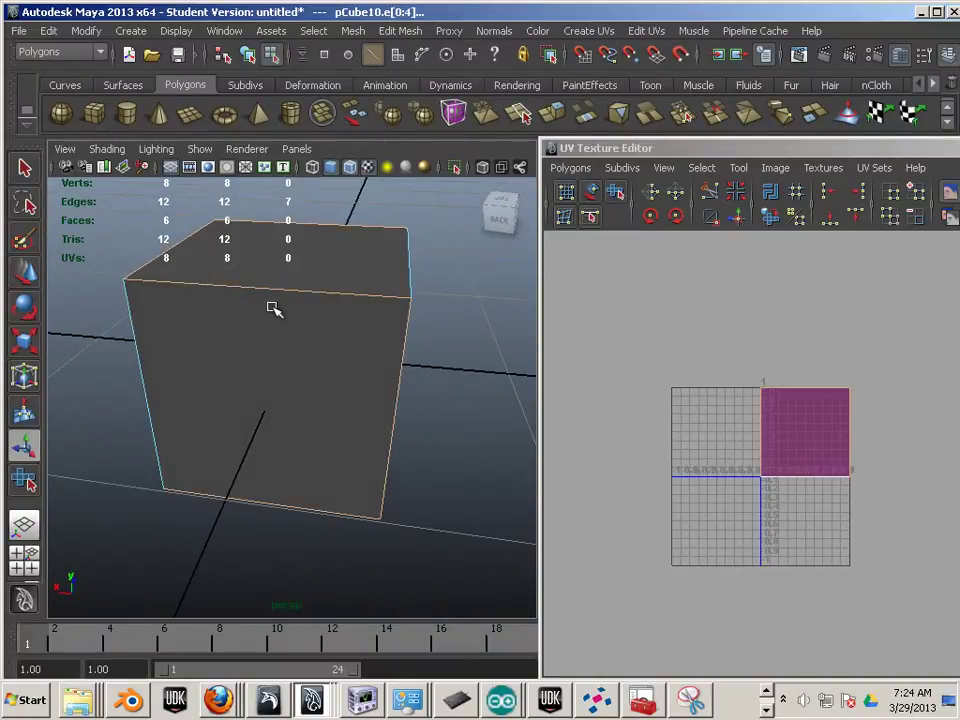
pyautogui.click(709, 195)
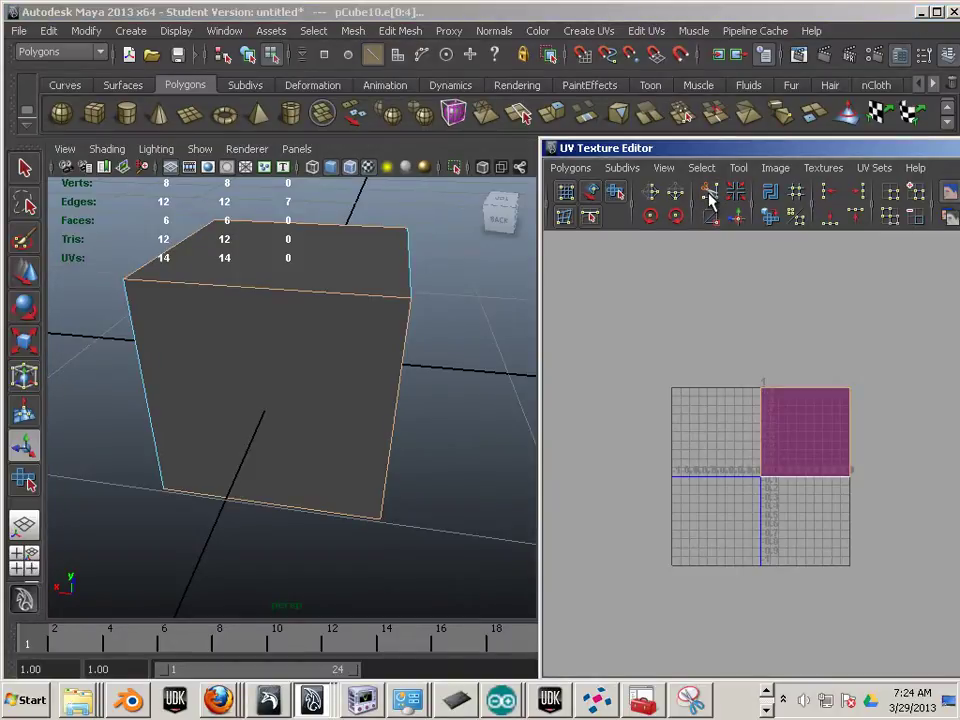
# Return the cube to object selection and select all of its UVs in the UV Texture Editor.
pyautogui.moveTo(311, 294); pyautogui.dragTo(382, 274, button='right')
pyautogui.keyDown('alt'); pyautogui.moveTo(464, 399); pyautogui.dragTo(272, 388); pyautogui.keyUp('alt')
pyautogui.moveTo(588, 117); pyautogui.dragTo(588, 98)
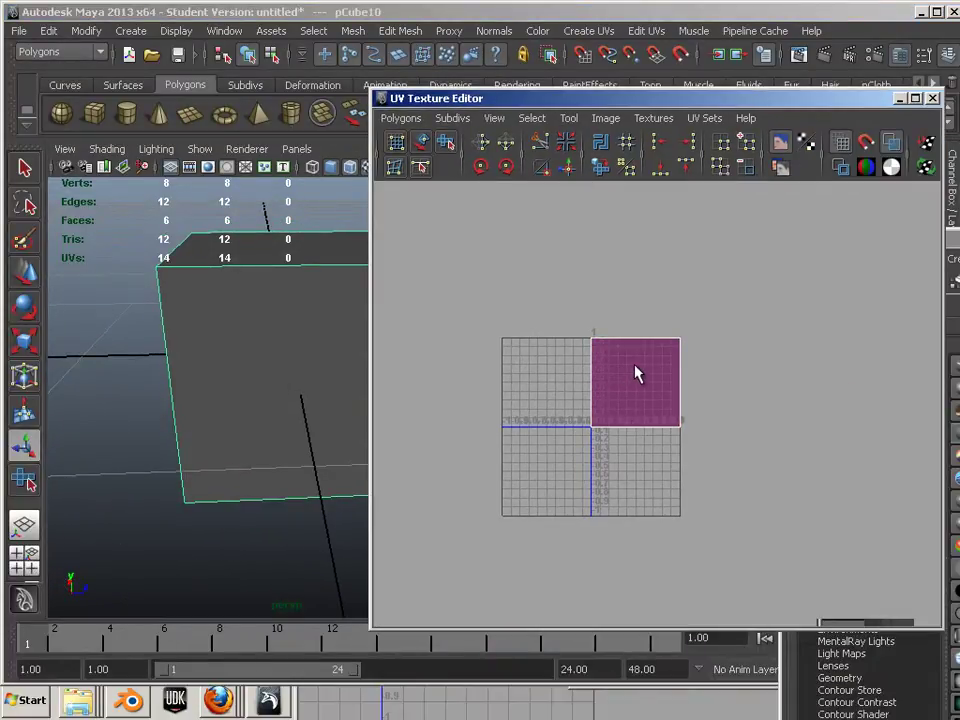
pyautogui.moveTo(635, 364); pyautogui.dragTo(681, 362, button='right')
pyautogui.moveTo(532, 282); pyautogui.dragTo(548, 305)
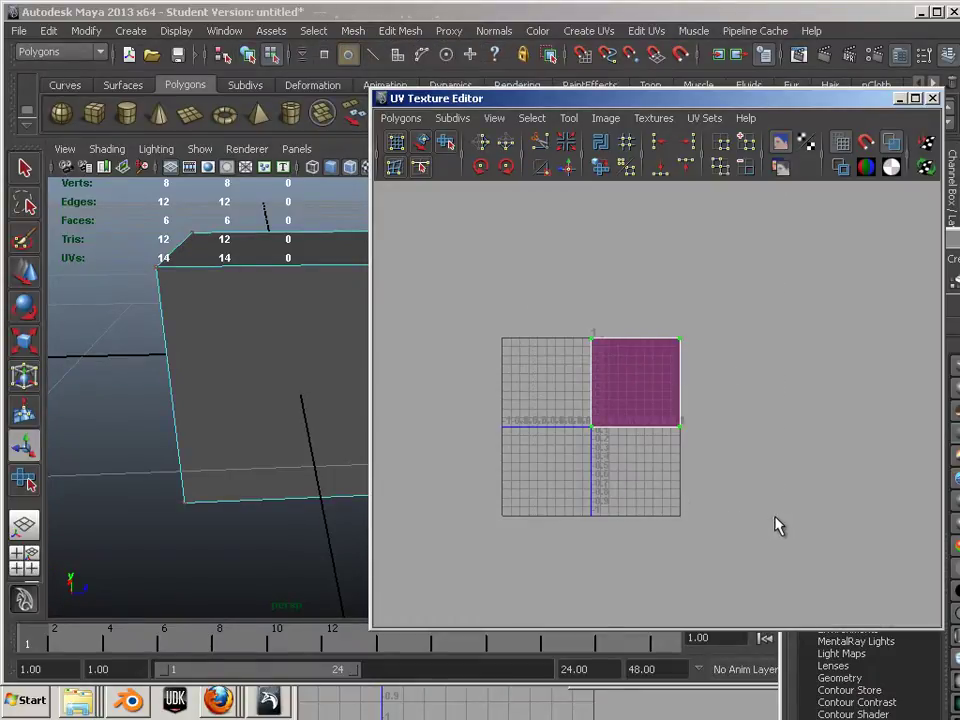
pyautogui.hotkey('ctrl', 'shift', 'a')
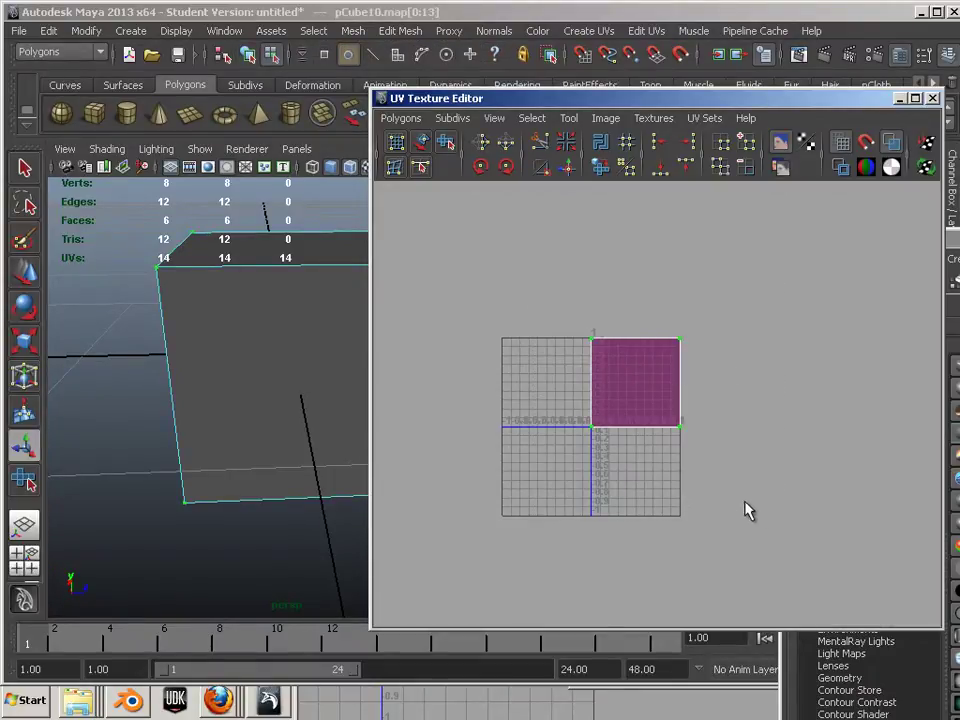
# Unfold the cube's selected UVs into a flat T-shaped layout with the Smooth UV tool.
pyautogui.click(447, 146)
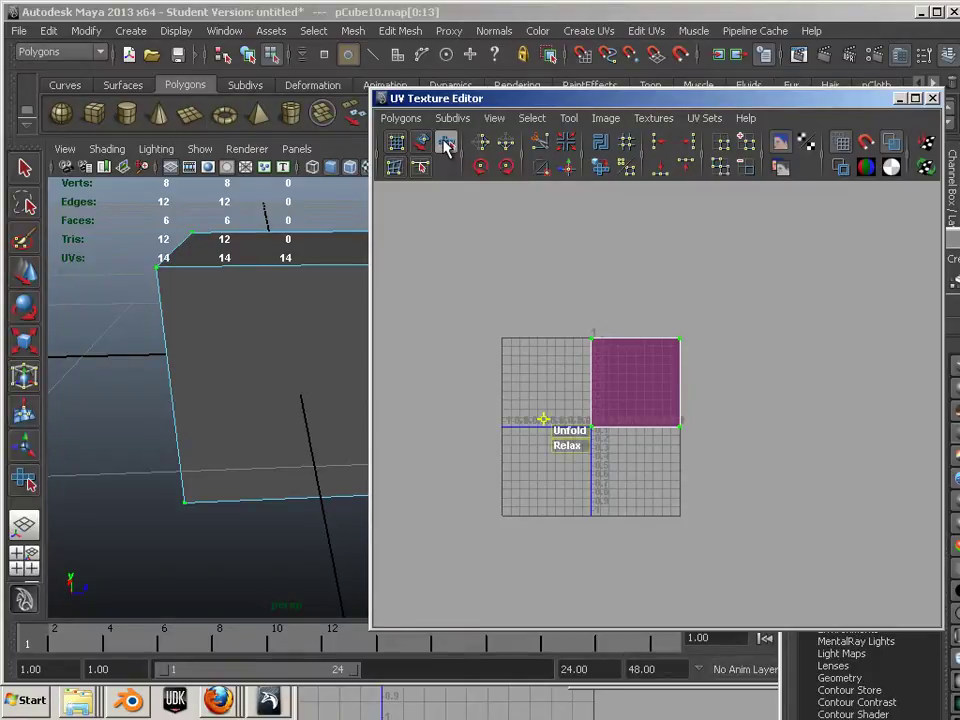
pyautogui.moveTo(568, 437); pyautogui.dragTo(632, 441)
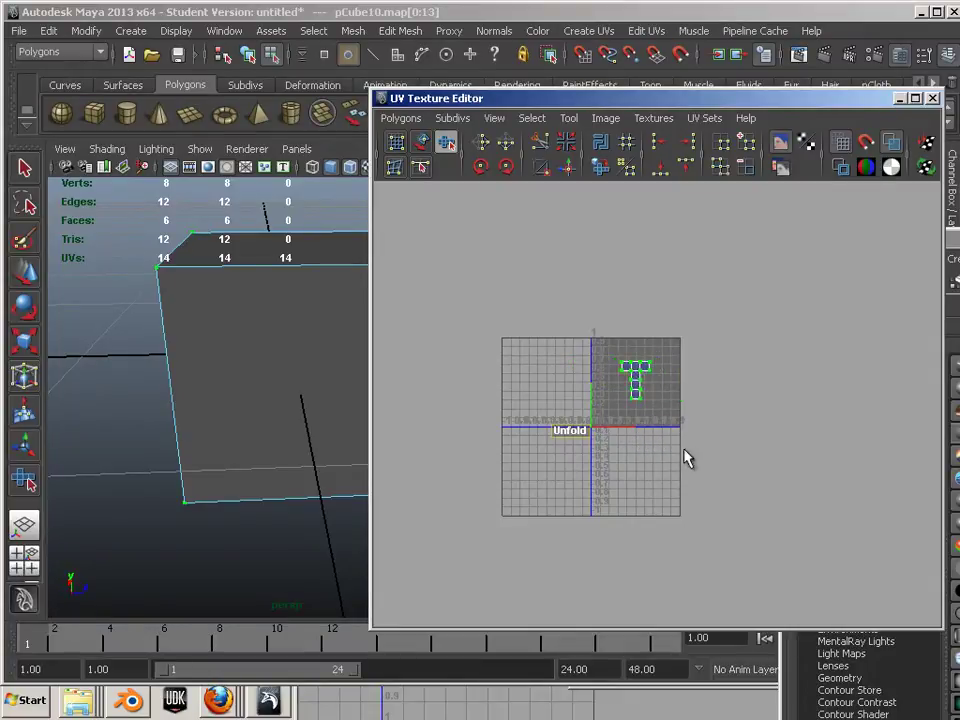
pyautogui.scroll(5, 678, 454)
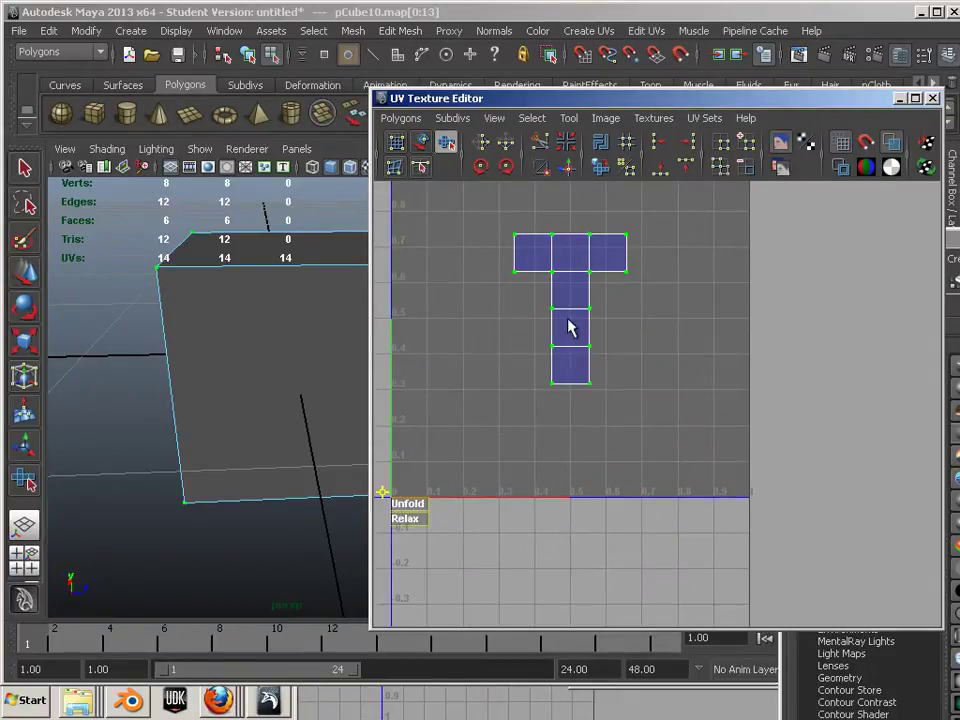
pyautogui.scroll(-1, 610, 316)
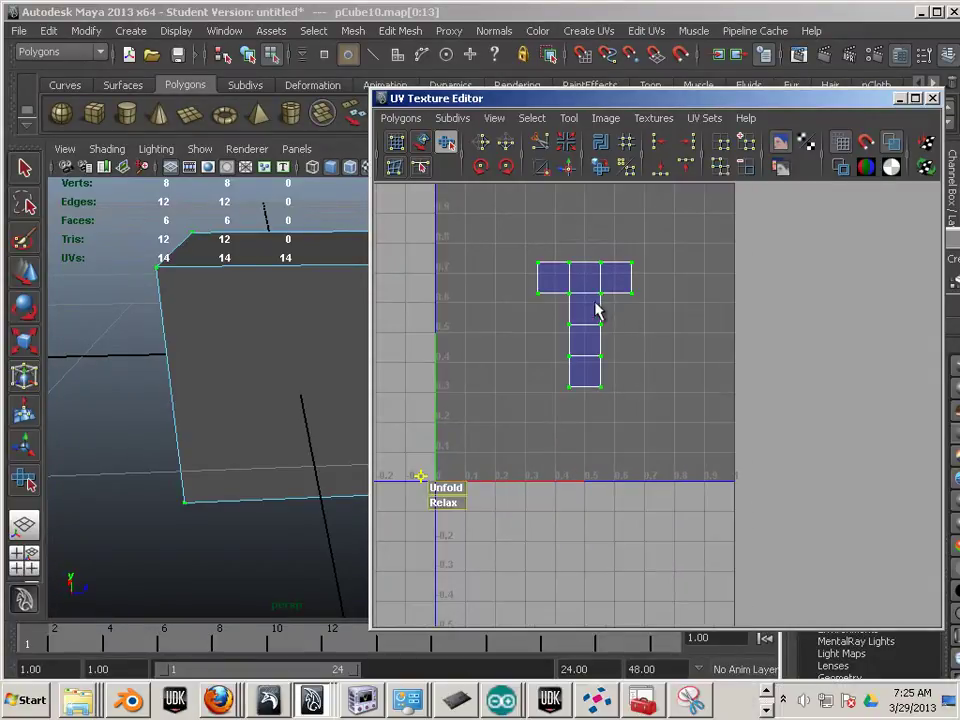
# Select the cube's front and top faces in turn to check where each lies in the unfolded UV layout.
pyautogui.moveTo(520, 100); pyautogui.dragTo(692, 139)
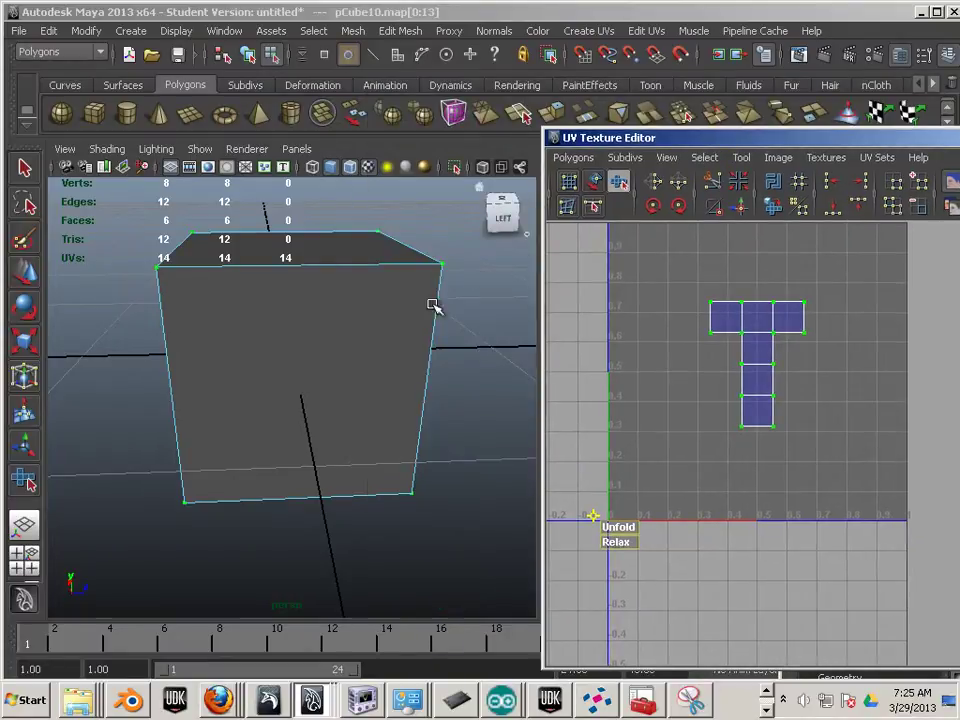
pyautogui.keyDown('alt'); pyautogui.moveTo(431, 306); pyautogui.dragTo(350, 381); pyautogui.keyUp('alt')
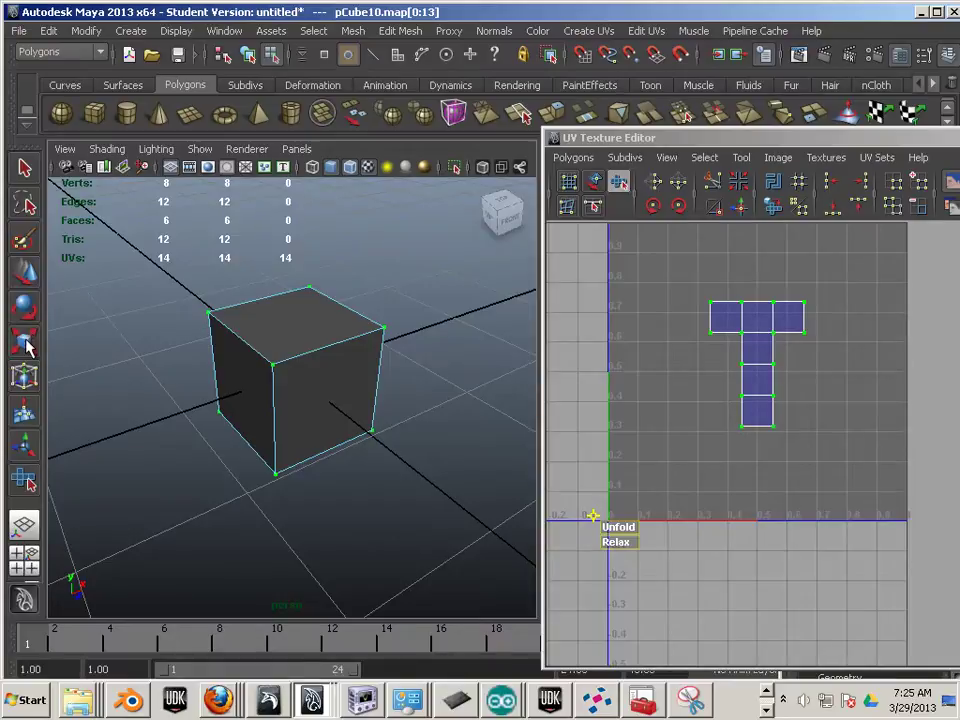
pyautogui.press('F11')
pyautogui.click(306, 360)
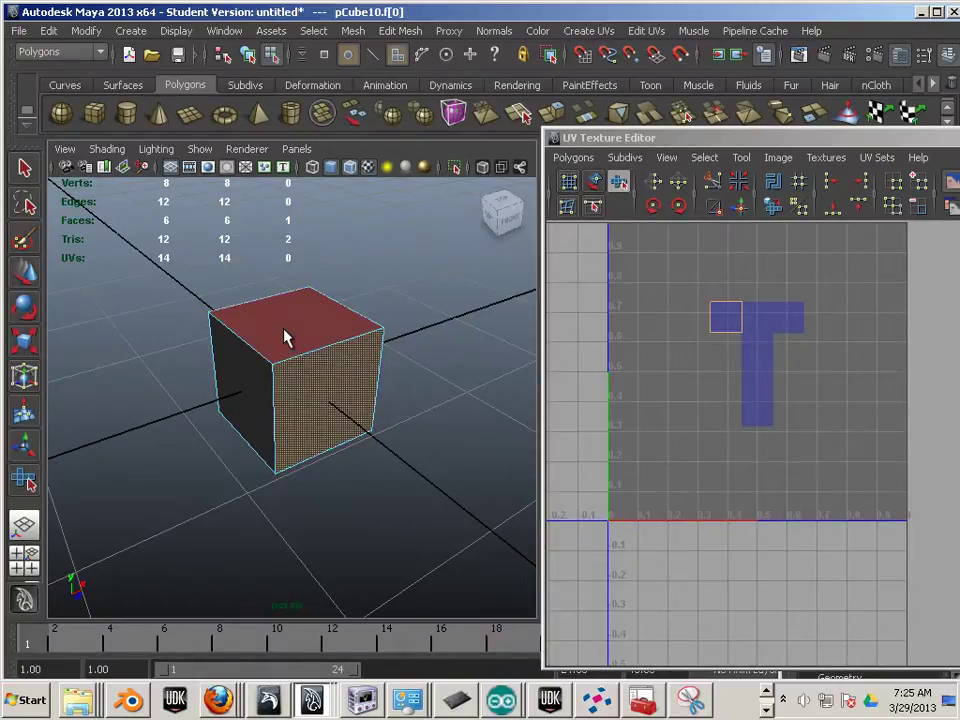
pyautogui.keyDown('shift'); pyautogui.click(285, 336); pyautogui.keyUp('shift')
pyautogui.keyDown('alt'); pyautogui.moveTo(356, 364); pyautogui.dragTo(285, 332); pyautogui.keyUp('alt')
# Extrude the cube's top face and scale the new face evenly inward to leave a border around it.
pyautogui.click(285, 332)
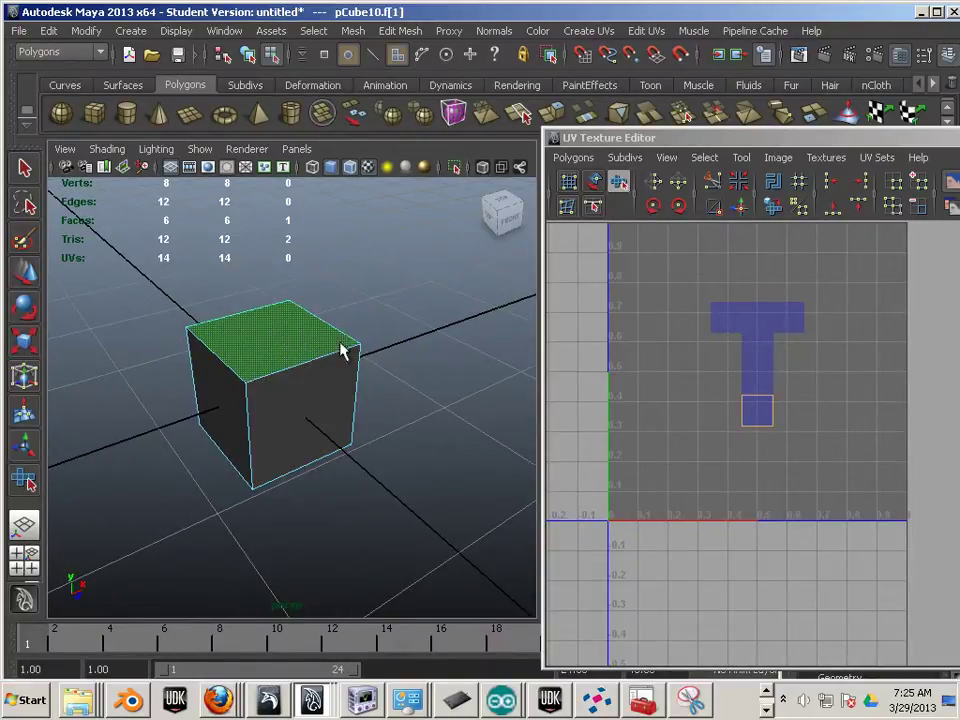
pyautogui.keyDown('alt'); pyautogui.moveTo(375, 368); pyautogui.dragTo(365, 380); pyautogui.keyUp('alt')
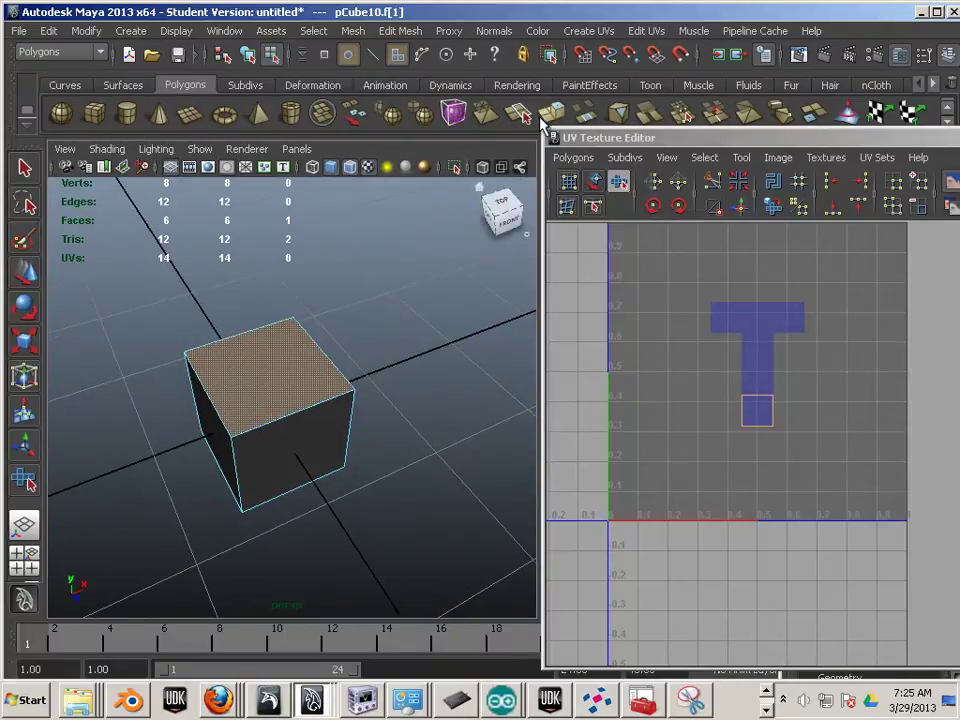
pyautogui.hotkey('ctrl', 'e')
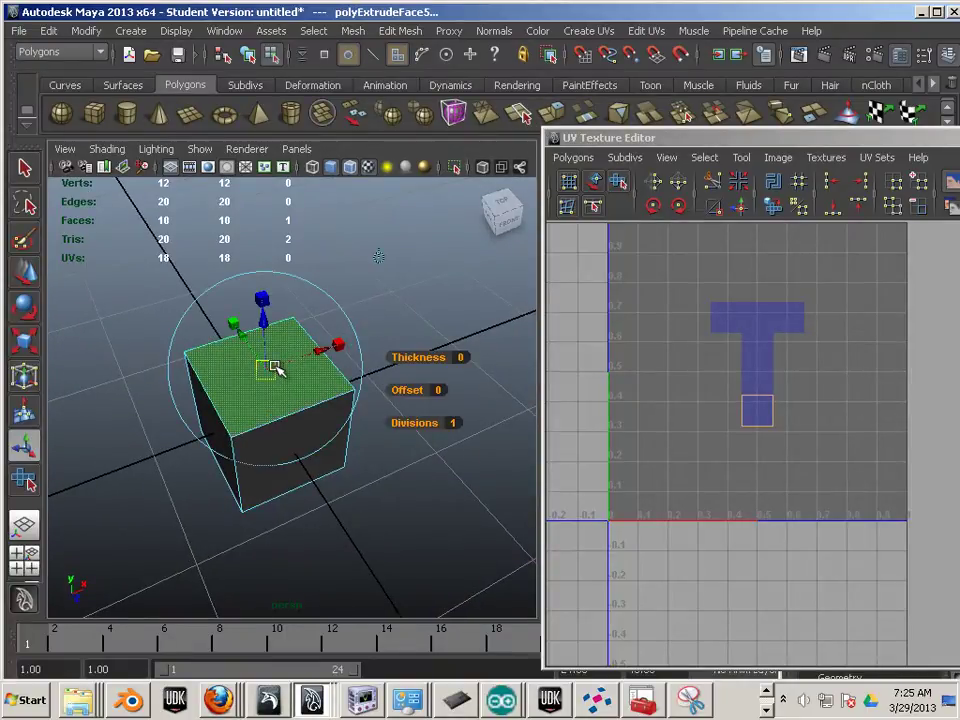
pyautogui.click(25, 330)
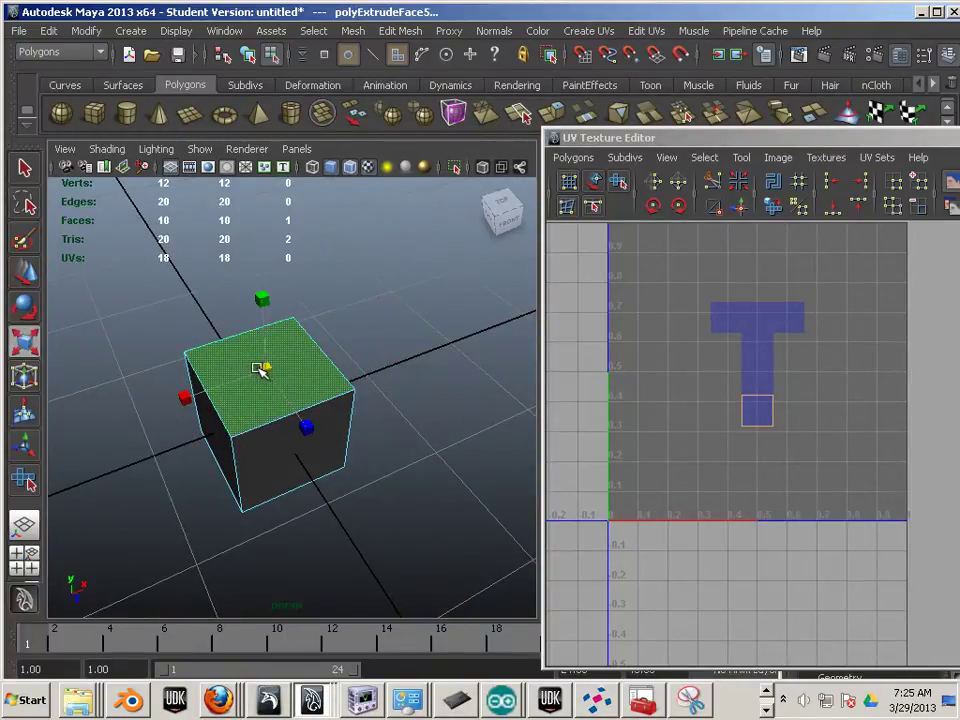
pyautogui.moveTo(262, 369)
pyautogui.mouseDown()
pyautogui.moveTo(226, 376)
pyautogui.moveTo(278, 378)
pyautogui.mouseUp()
# Extrude the inset top face upward into a column taller than the cube.
pyautogui.hotkey('ctrl', 'e')
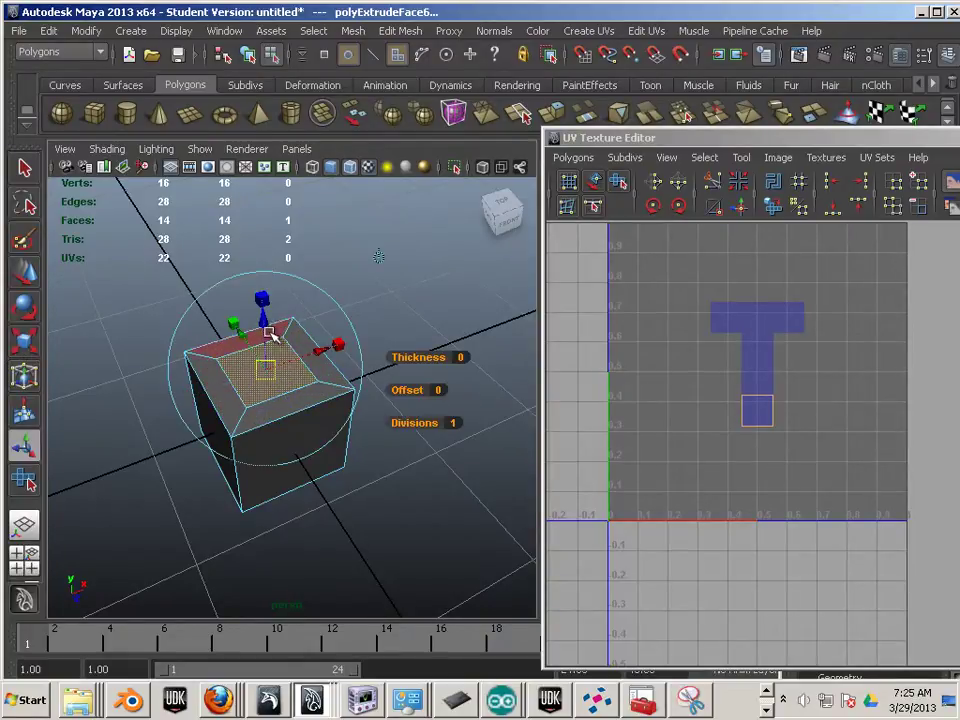
pyautogui.moveTo(272, 332); pyautogui.dragTo(272, 150)
pyautogui.keyDown('alt'); pyautogui.moveTo(373, 388); pyautogui.dragTo(385, 461); pyautogui.keyUp('alt')
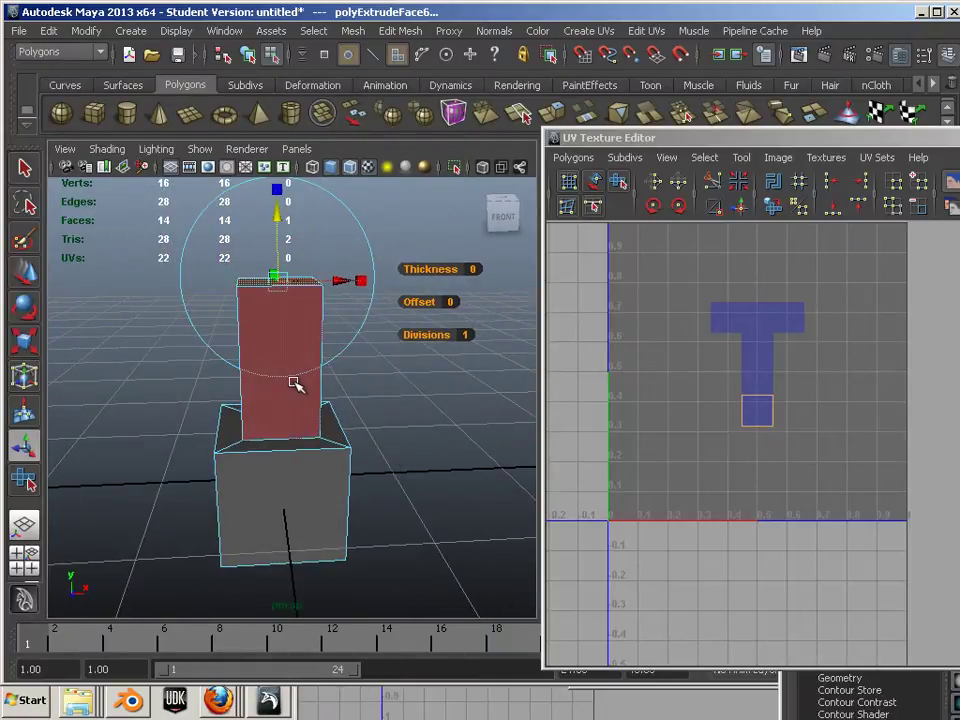
# Insert a horizontal edge loop around the column, about a quarter of its height below the top.
pyautogui.click(426, 407)
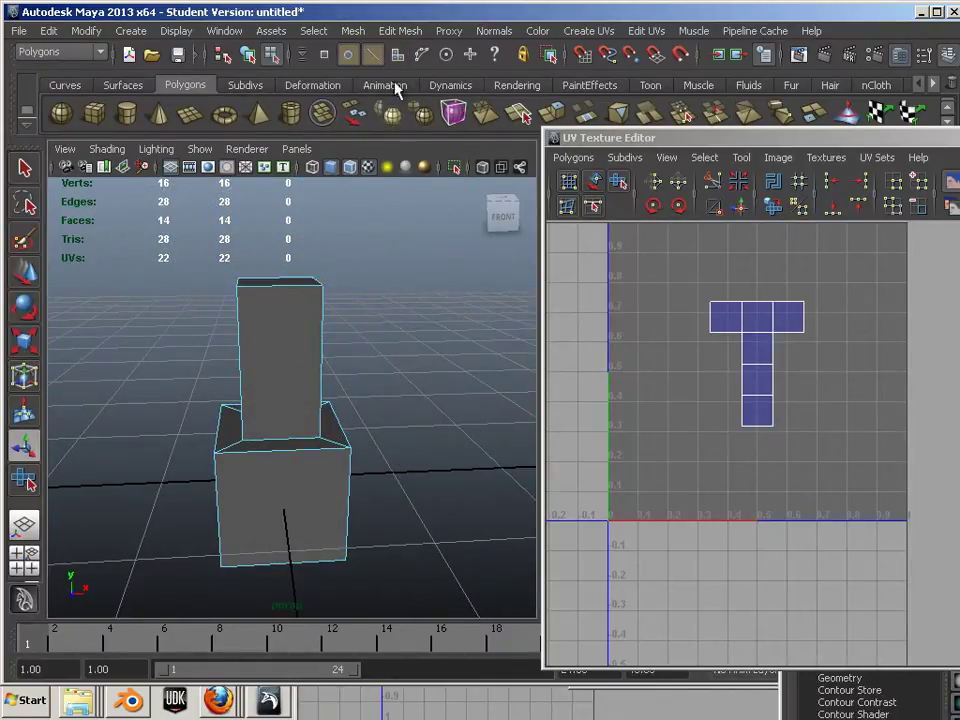
pyautogui.click(405, 31)
pyautogui.click(446, 204)
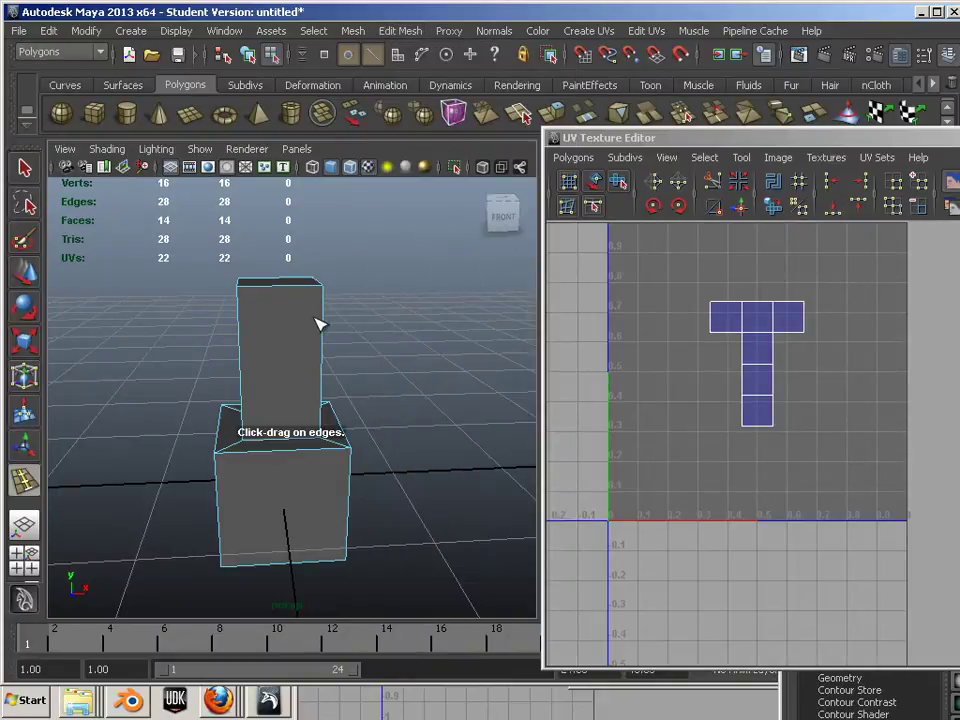
pyautogui.click(324, 326)
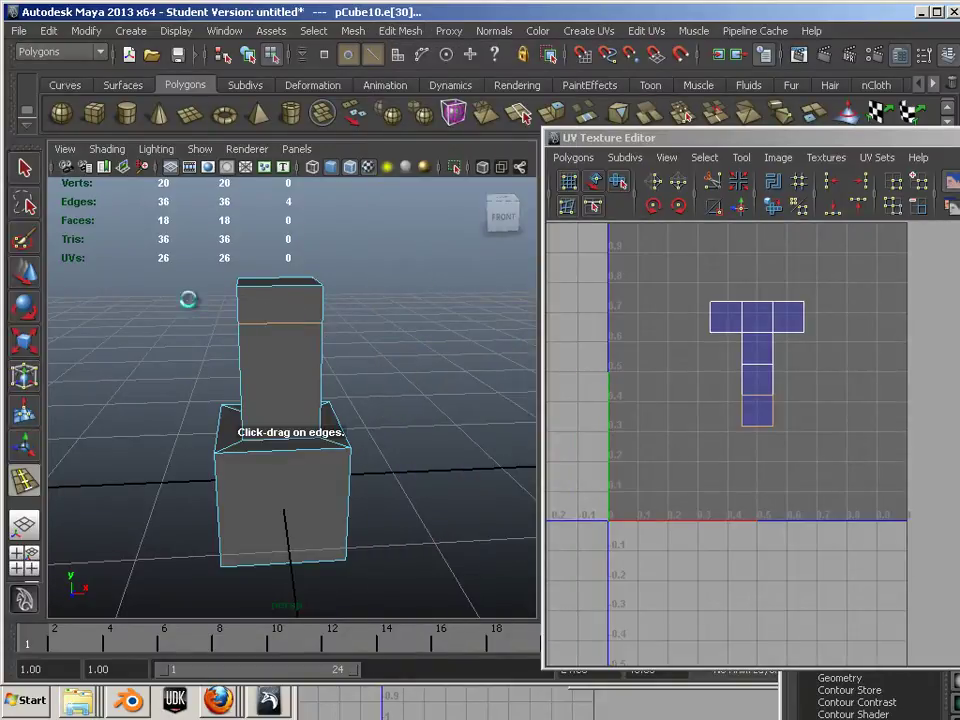
# Select the four side faces of the column's top band and extrude them outward into a wide slab.
pyautogui.click(25, 341)
pyautogui.press('F11')
pyautogui.click(255, 316)
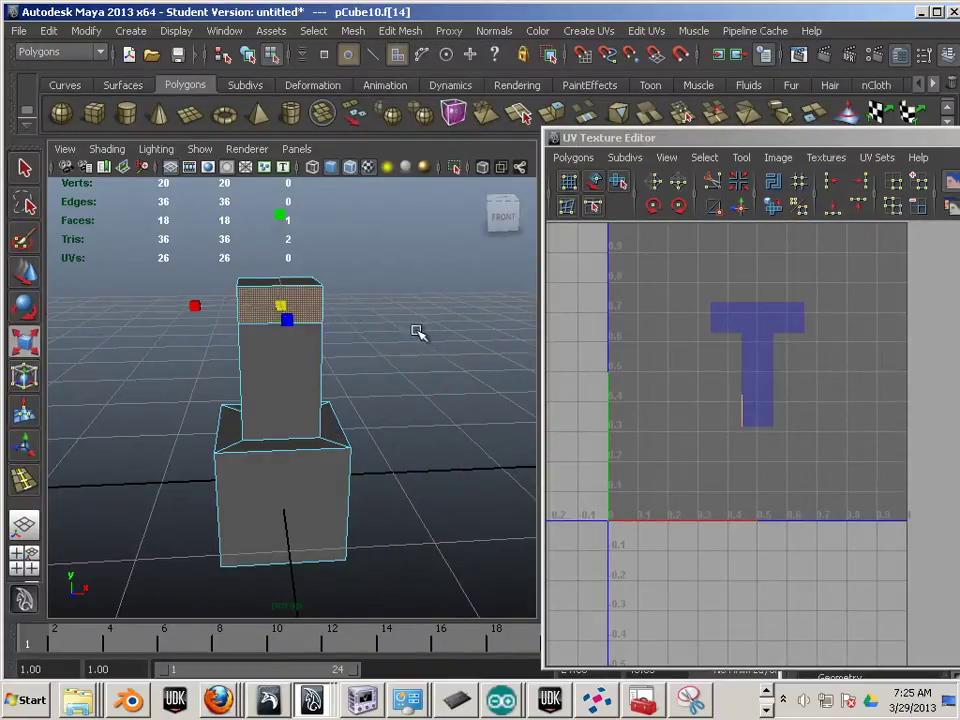
pyautogui.keyDown('alt'); pyautogui.moveTo(420, 332); pyautogui.dragTo(238, 306); pyautogui.keyUp('alt')
pyautogui.keyDown('shift'); pyautogui.click(294, 302); pyautogui.keyUp('shift')
pyautogui.keyDown('shift'); pyautogui.click(356, 308); pyautogui.keyUp('shift')
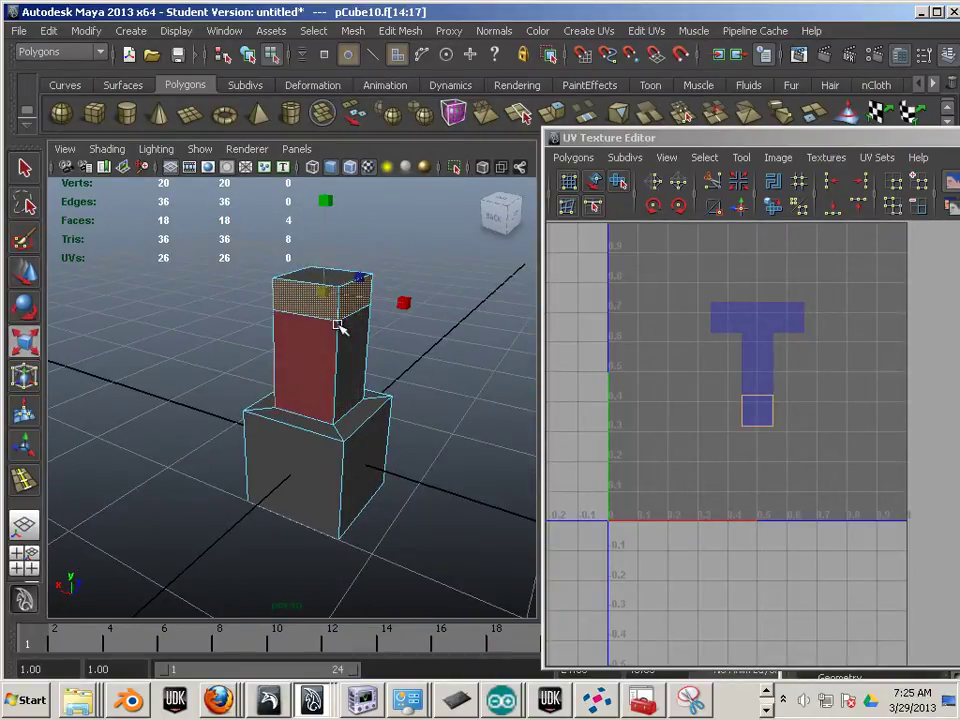
pyautogui.hotkey('ctrl', 'e')
pyautogui.keyDown('alt'); pyautogui.moveTo(380, 291); pyautogui.dragTo(304, 344); pyautogui.keyUp('alt')
pyautogui.moveTo(418, 293); pyautogui.dragTo(521, 266)
# Return to object selection and select the whole pedestal-shaped model.
pyautogui.click(432, 485)
pyautogui.keyDown('alt'); pyautogui.moveTo(423, 497); pyautogui.dragTo(249, 461); pyautogui.keyUp('alt')
pyautogui.moveTo(292, 418); pyautogui.dragTo(372, 347, button='right')
pyautogui.click(325, 348)
pyautogui.keyDown('alt'); pyautogui.moveTo(426, 465); pyautogui.dragTo(422, 434); pyautogui.keyUp('alt')
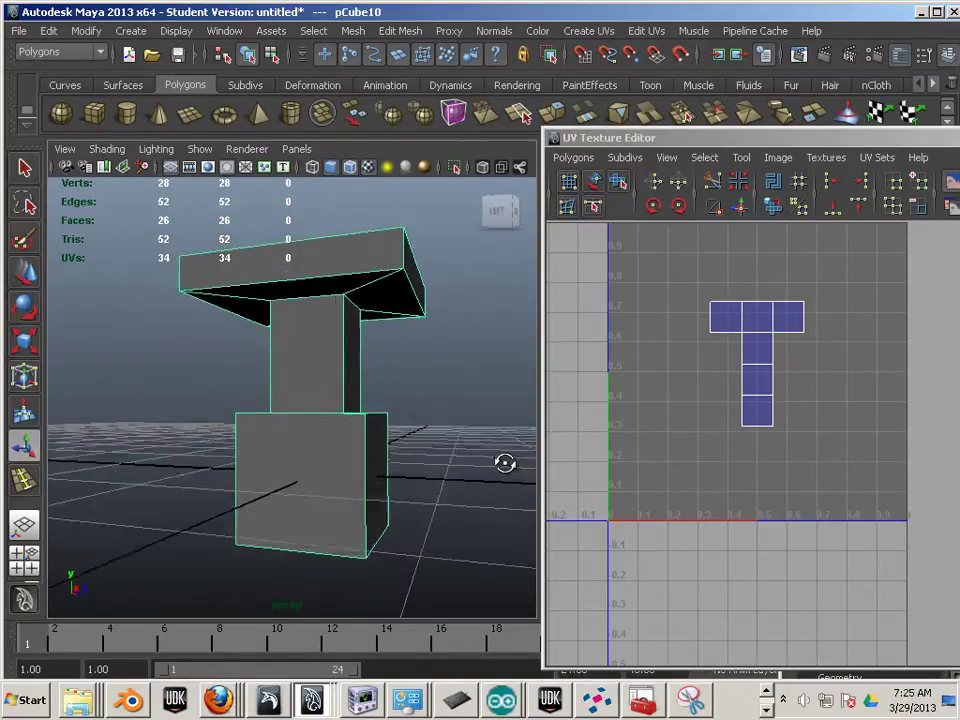
pyautogui.keyDown('alt'); pyautogui.moveTo(530, 475); pyautogui.dragTo(474, 480); pyautogui.keyUp('alt')
pyautogui.keyDown('alt'); pyautogui.moveTo(349, 428); pyautogui.dragTo(320, 457); pyautogui.keyUp('alt')
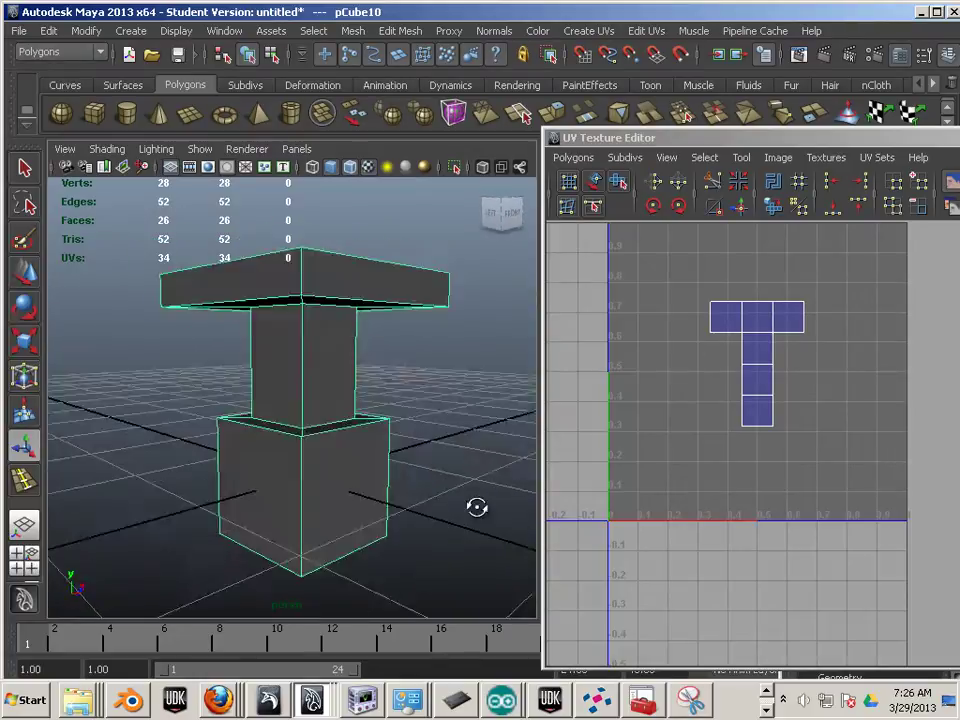
pyautogui.keyDown('alt'); pyautogui.moveTo(475, 460); pyautogui.dragTo(342, 451); pyautogui.keyUp('alt')
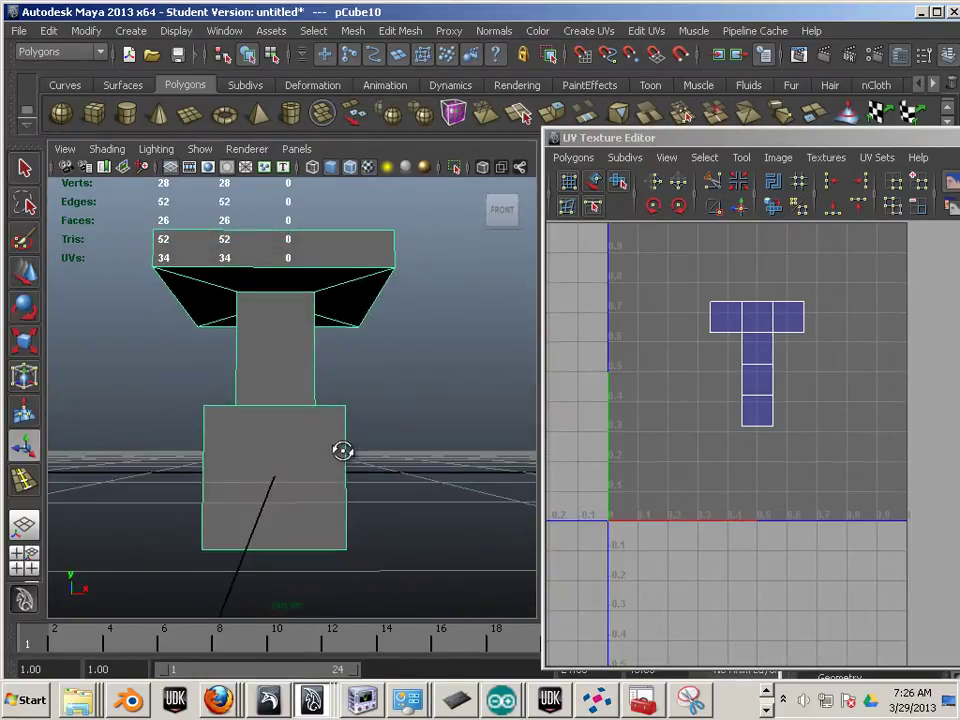
# Apply a planar UV mapping to the whole model from the side view and return to the perspective view.
pyautogui.press('space')
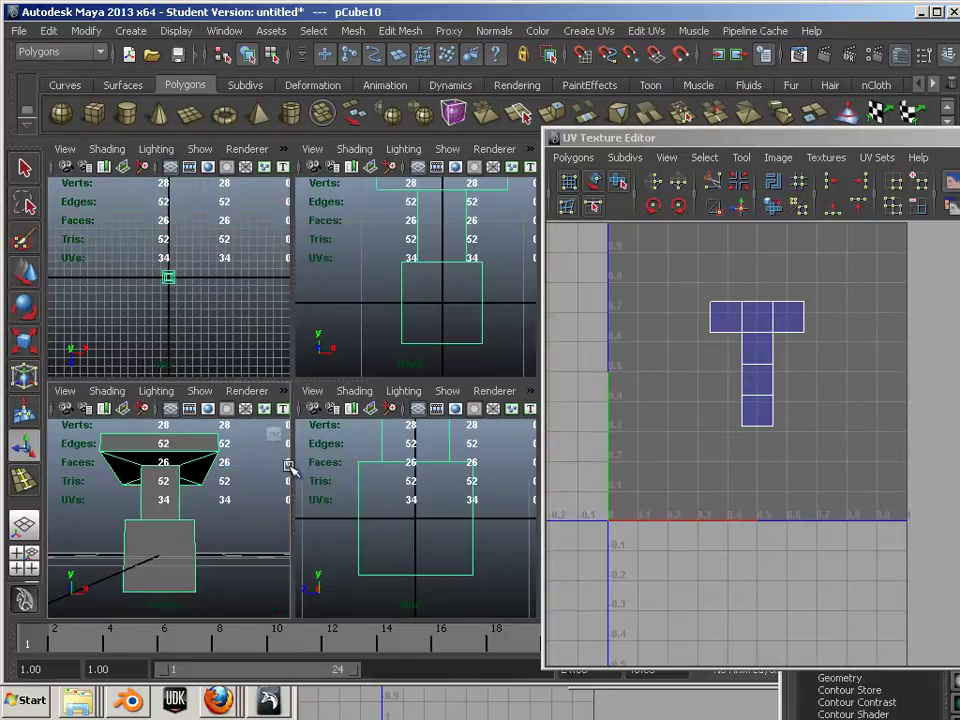
pyautogui.press('space')
pyautogui.keyDown('alt'); pyautogui.moveTo(339, 461); pyautogui.dragTo(680, 95, button='right'); pyautogui.keyUp('alt')
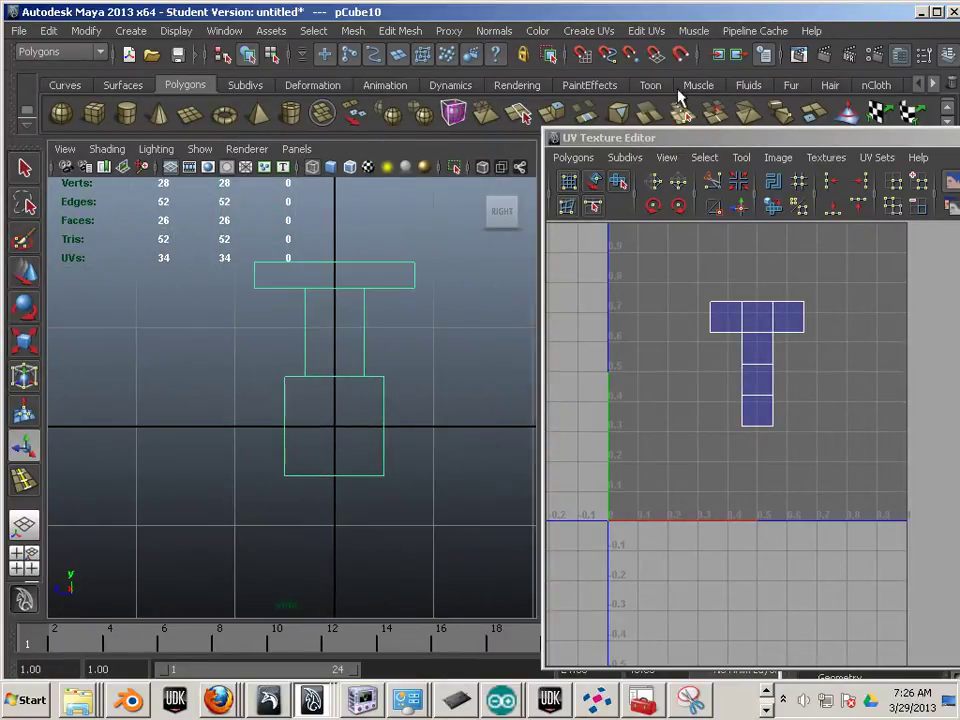
pyautogui.click(590, 31)
pyautogui.click(605, 58)
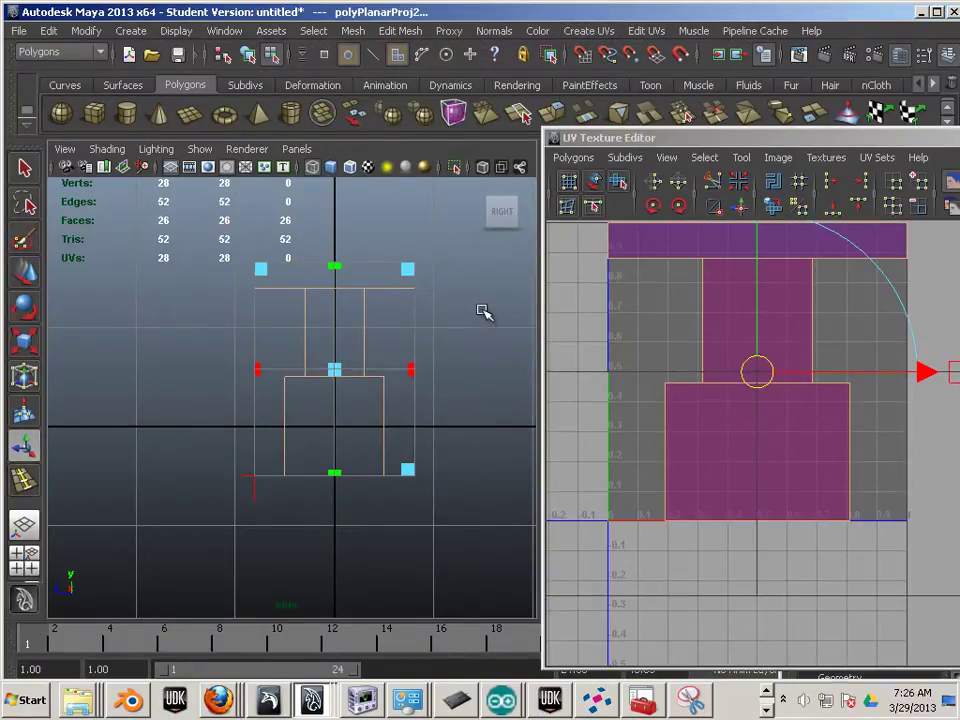
pyautogui.press('space')
pyautogui.press('space')
pyautogui.press('space')
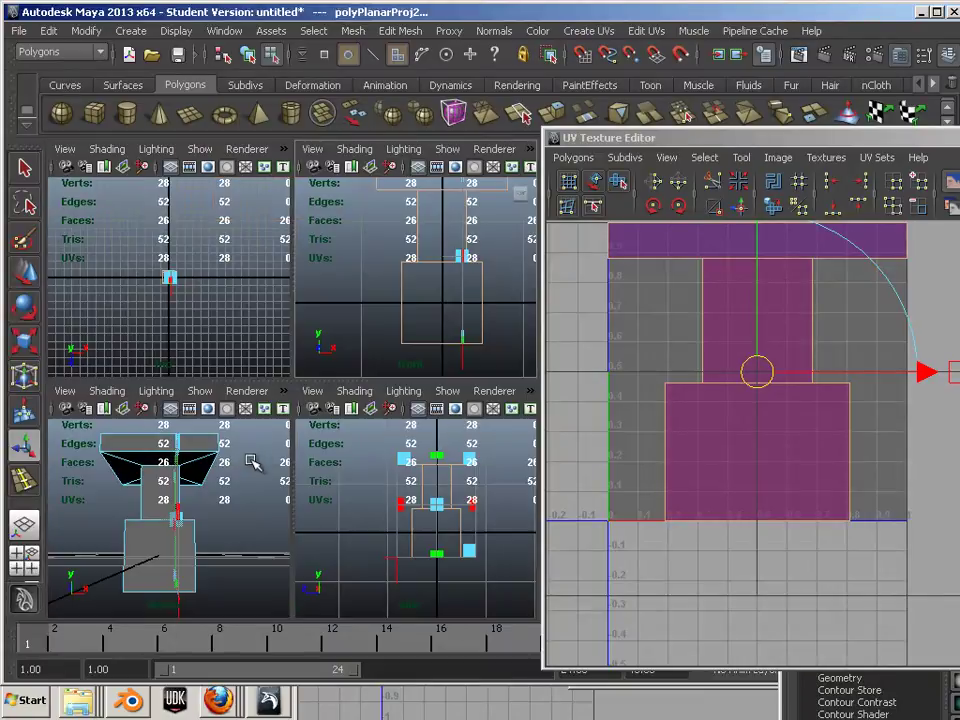
pyautogui.press('space')
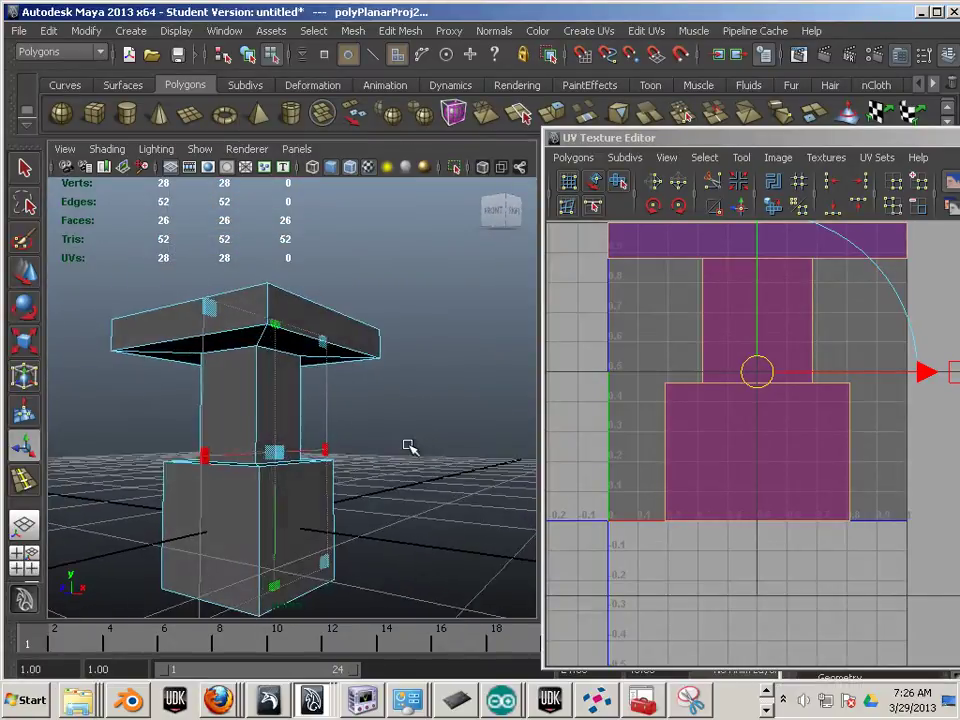
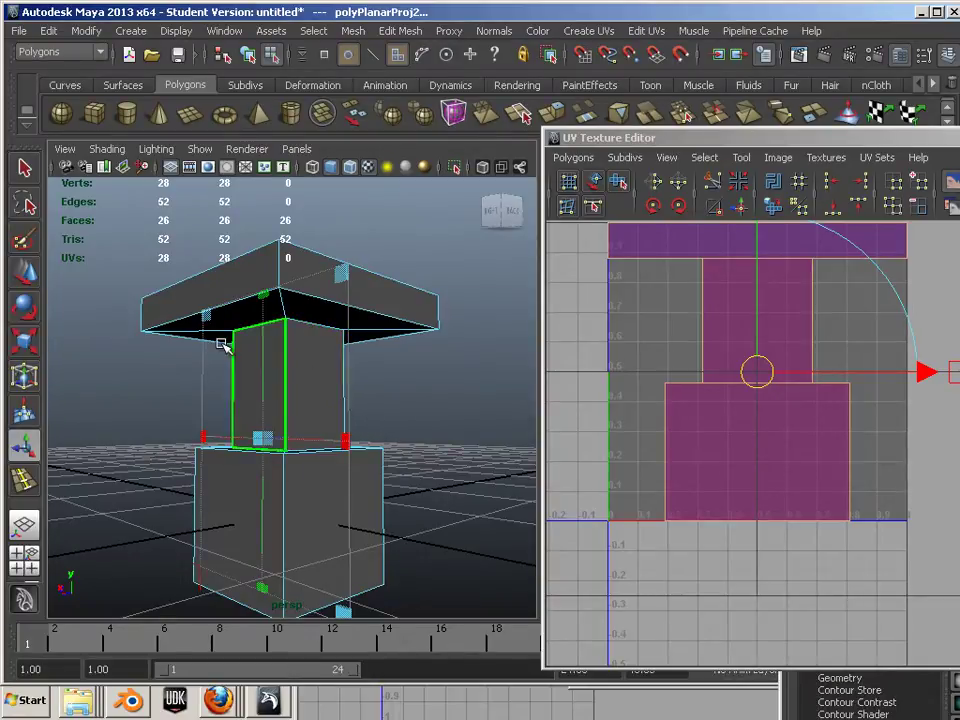
# Select the edge loop where the column meets the base and cut the UVs along it.
pyautogui.moveTo(229, 293); pyautogui.dragTo(229, 250, button='right')
pyautogui.click(499, 474)
pyautogui.keyDown('alt'); pyautogui.moveTo(440, 476); pyautogui.dragTo(293, 425); pyautogui.keyUp('alt')
pyautogui.doubleClick(293, 421)
pyautogui.keyDown('alt'); pyautogui.moveTo(214, 443); pyautogui.dragTo(306, 417); pyautogui.keyUp('alt')
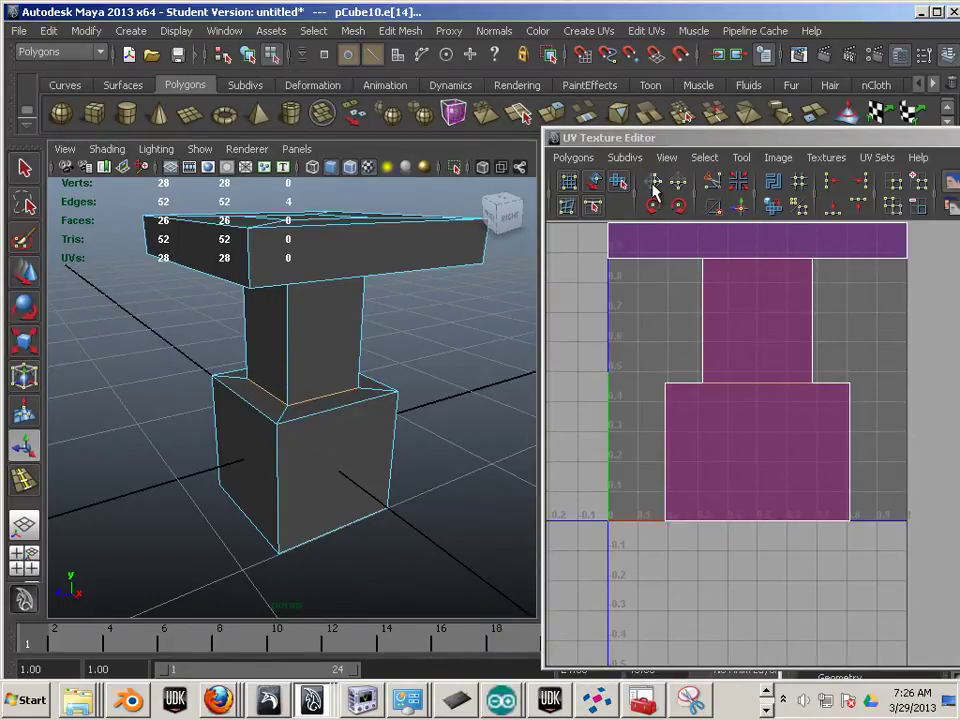
pyautogui.click(709, 183)
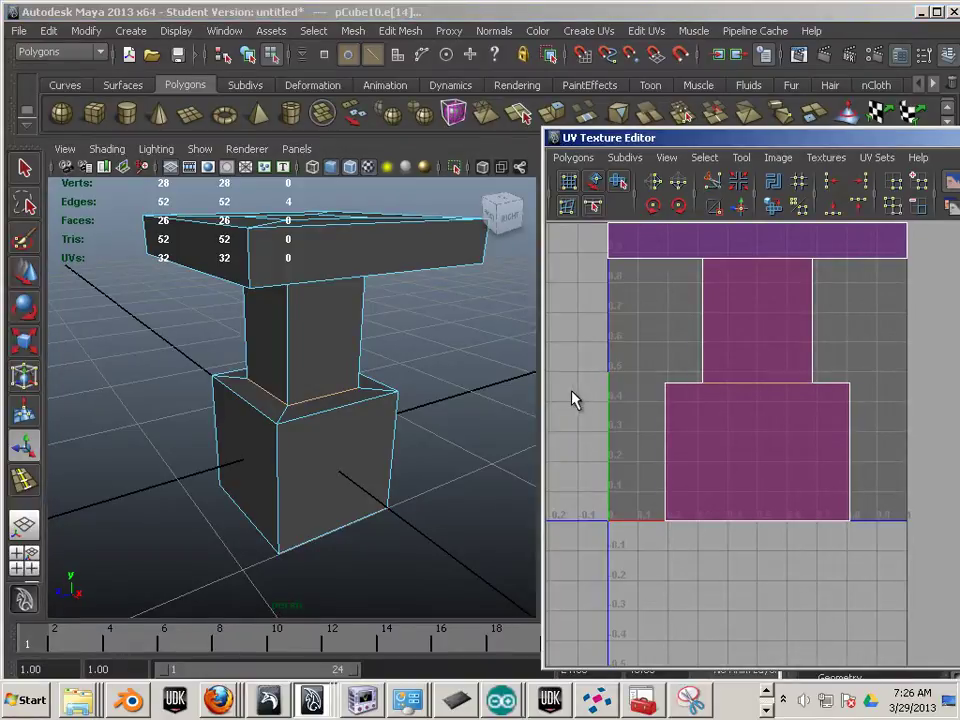
# Select the base's UV shell and move it out of the 0–1 texture square to its left side.
pyautogui.rightClick(686, 471)
pyautogui.moveTo(725, 460); pyautogui.dragTo(727, 461, button='right')
pyautogui.click(659, 527)
pyautogui.moveTo(659, 527); pyautogui.dragTo(710, 502, button='right')
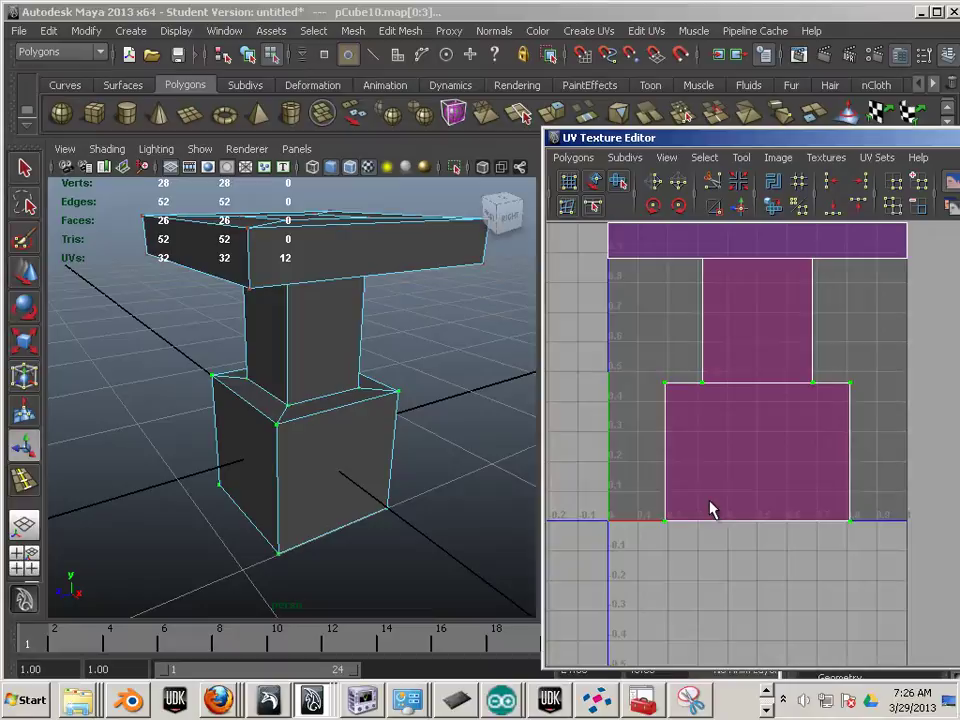
pyautogui.press('w')
pyautogui.moveTo(756, 454); pyautogui.dragTo(568, 584)
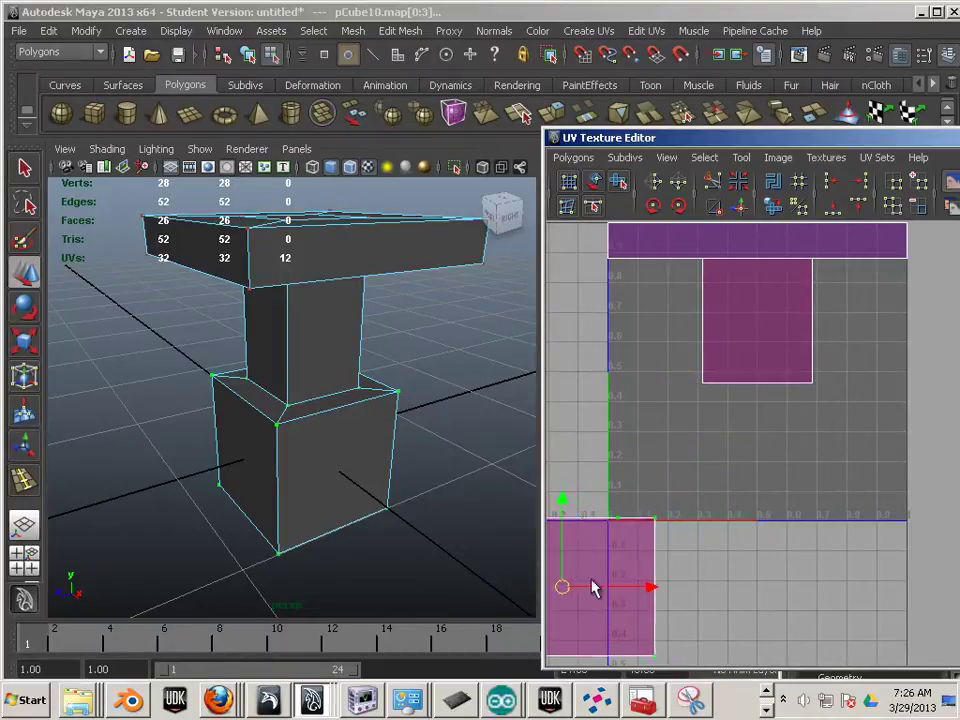
pyautogui.scroll(-2, 640, 552)
pyautogui.moveTo(607, 550); pyautogui.dragTo(514, 418)
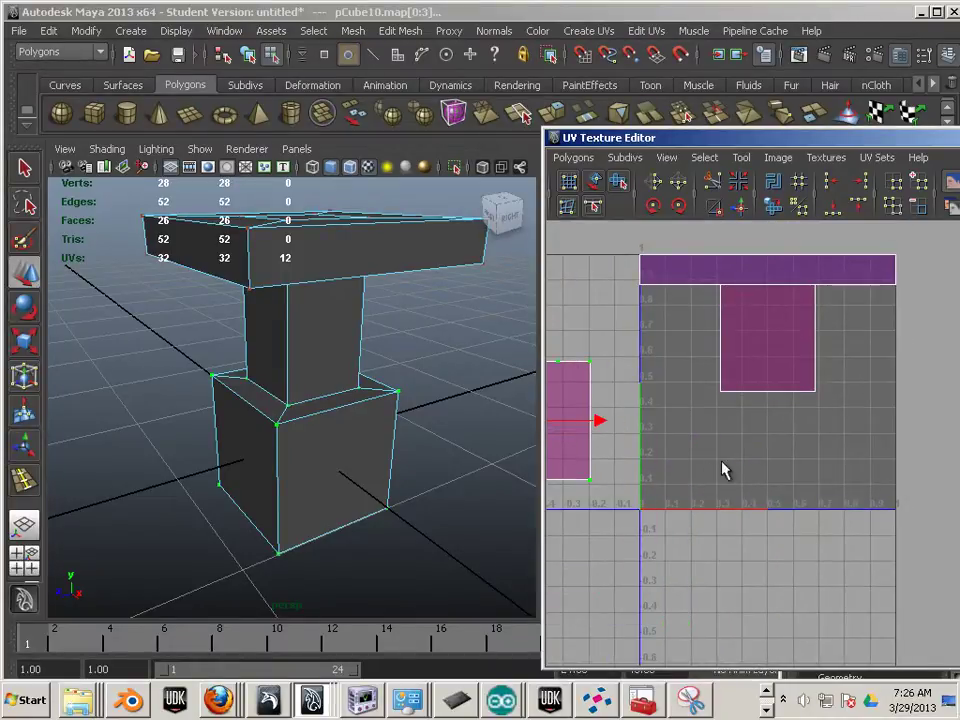
# Select the edge loop where the column meets the underside of the top slab and cut the UVs along it.
pyautogui.keyDown('alt'); pyautogui.moveTo(722, 467); pyautogui.dragTo(718, 474, button='middle'); pyautogui.keyUp('alt')
pyautogui.keyDown('alt'); pyautogui.moveTo(340, 380); pyautogui.dragTo(315, 279); pyautogui.keyUp('alt')
pyautogui.doubleClick(314, 277)
pyautogui.keyDown('alt'); pyautogui.moveTo(268, 341); pyautogui.dragTo(403, 317); pyautogui.keyUp('alt')
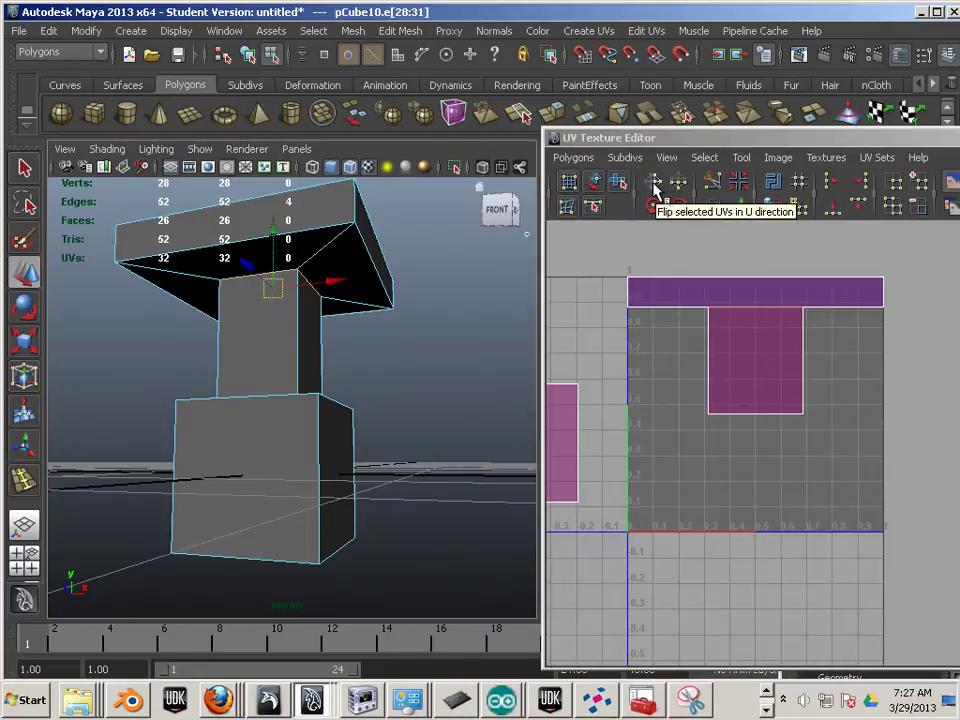
pyautogui.click(713, 181)
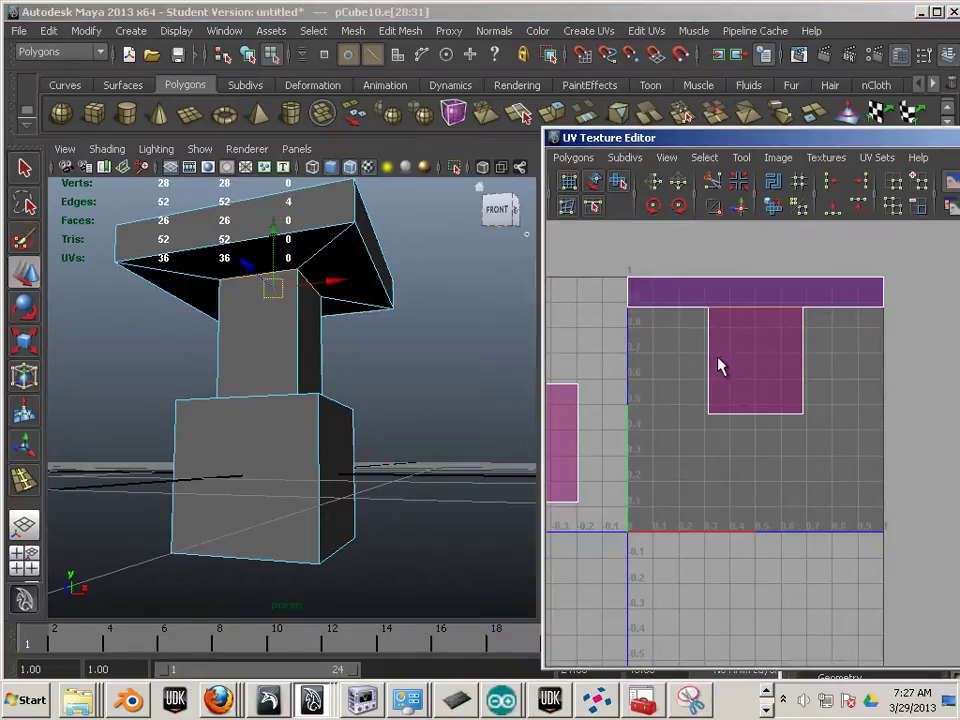
# Select the column's UV shell and move it out of the 0–1 texture square, beyond its lower right corner.
pyautogui.moveTo(717, 365); pyautogui.dragTo(751, 354, button='right')
pyautogui.click(710, 415)
pyautogui.keyDown('ctrl'); pyautogui.moveTo(711, 417); pyautogui.dragTo(769, 392, button='right'); pyautogui.keyUp('ctrl')
pyautogui.moveTo(756, 360); pyautogui.dragTo(953, 601)
pyautogui.keyDown('alt'); pyautogui.moveTo(853, 519); pyautogui.dragTo(786, 519, button='middle'); pyautogui.keyUp('alt')
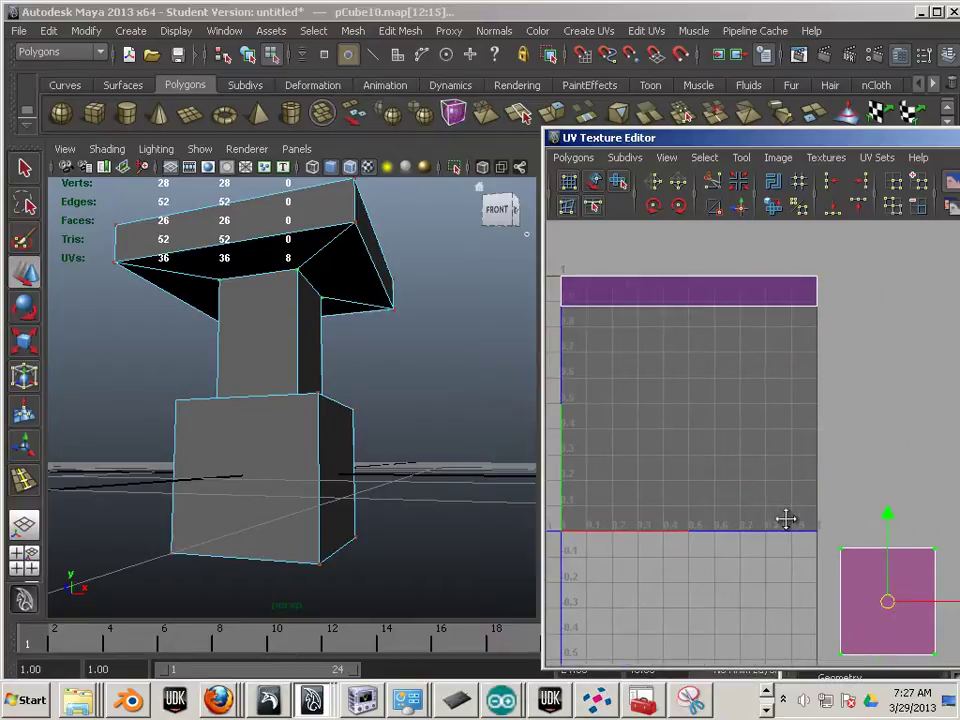
pyautogui.keyDown('alt'); pyautogui.moveTo(786, 519); pyautogui.dragTo(707, 485, button='right'); pyautogui.keyUp('alt')
# Select the base's four diagonal top edges and four vertical corner edges and cut the UVs along them.
pyautogui.keyDown('alt'); pyautogui.moveTo(420, 412); pyautogui.dragTo(583, 402, button='middle'); pyautogui.keyUp('alt')
pyautogui.keyDown('alt'); pyautogui.moveTo(412, 394); pyautogui.dragTo(315, 414); pyautogui.keyUp('alt')
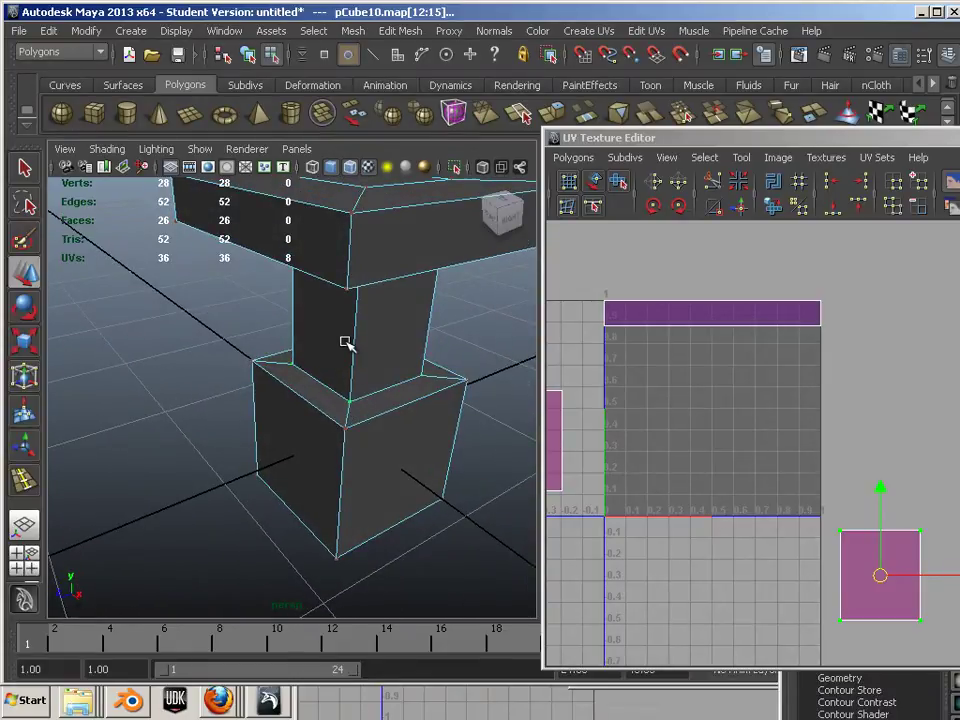
pyautogui.keyDown('alt'); pyautogui.moveTo(429, 443); pyautogui.dragTo(424, 450); pyautogui.keyUp('alt')
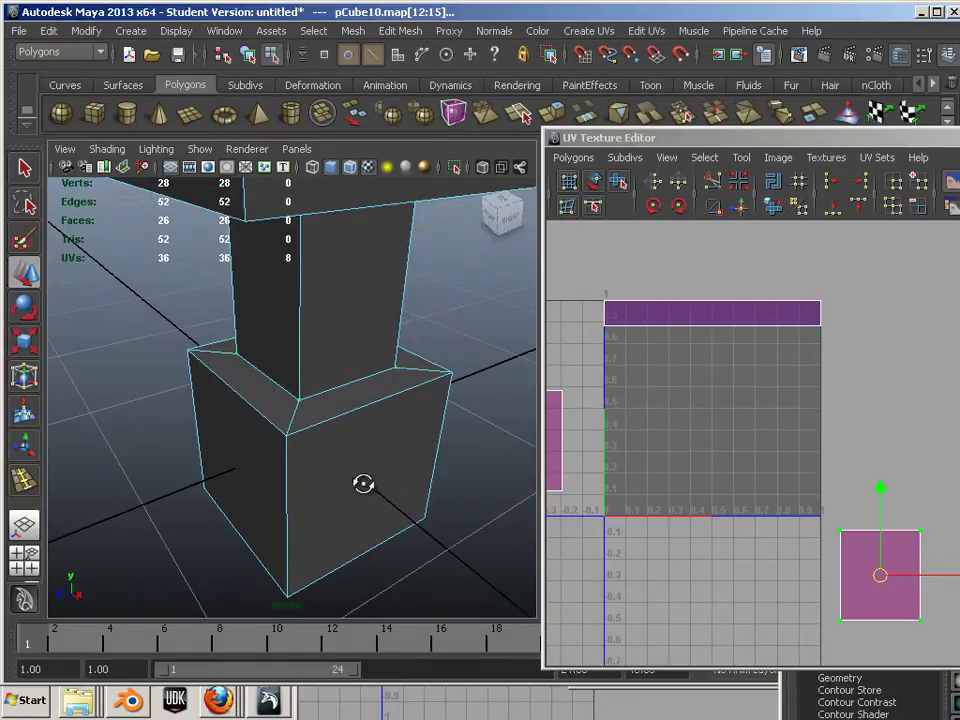
pyautogui.keyDown('alt'); pyautogui.moveTo(364, 484); pyautogui.dragTo(306, 420); pyautogui.keyUp('alt')
pyautogui.click(294, 426)
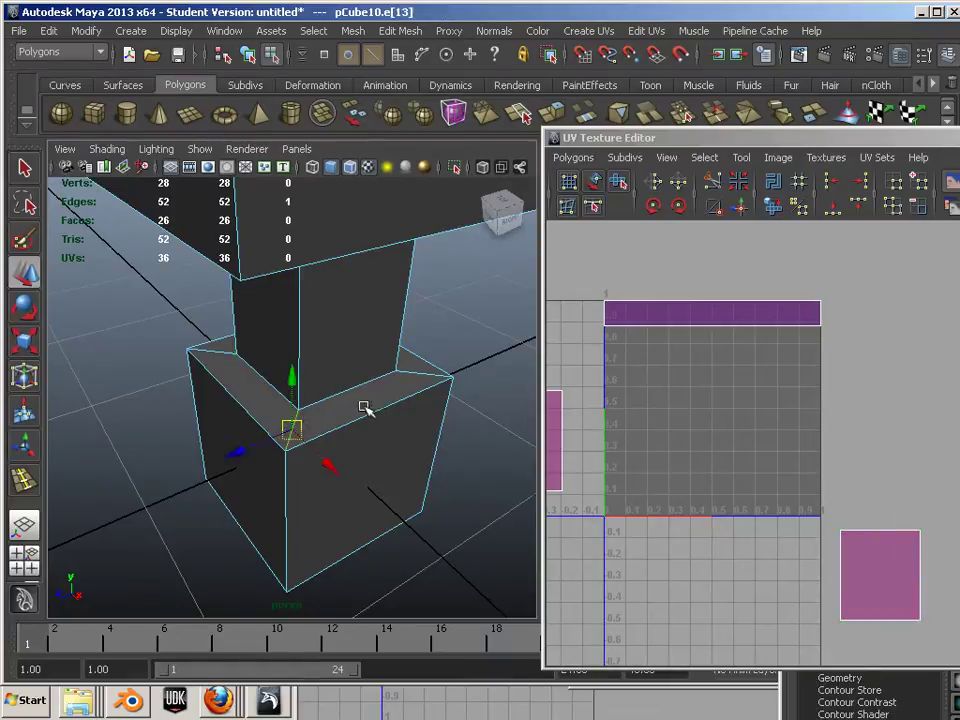
pyautogui.click(418, 374)
pyautogui.keyDown('shift'); pyautogui.click(294, 424); pyautogui.keyUp('shift')
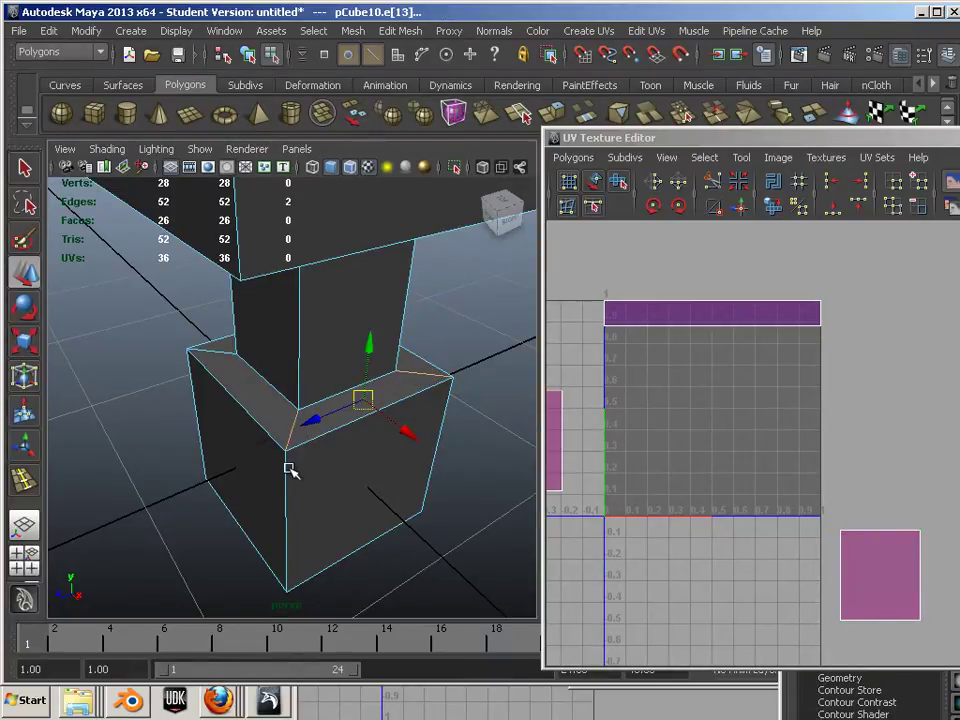
pyautogui.keyDown('shift'); pyautogui.click(288, 476); pyautogui.keyUp('shift')
pyautogui.keyDown('shift'); pyautogui.click(442, 430); pyautogui.keyUp('shift')
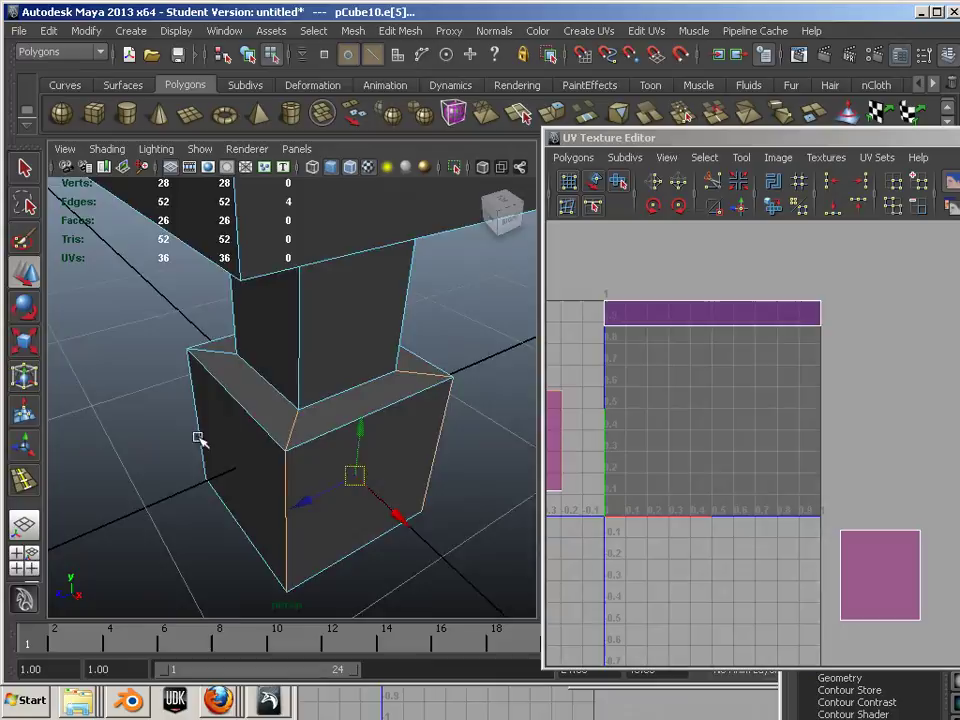
pyautogui.keyDown('alt'); pyautogui.moveTo(197, 438); pyautogui.dragTo(248, 392); pyautogui.keyUp('alt')
pyautogui.keyDown('shift'); pyautogui.click(219, 385); pyautogui.keyUp('shift')
pyautogui.keyDown('shift'); pyautogui.click(192, 437); pyautogui.keyUp('shift')
pyautogui.keyDown('alt'); pyautogui.moveTo(192, 437); pyautogui.dragTo(180, 386); pyautogui.keyUp('alt')
pyautogui.keyDown('shift'); pyautogui.click(150, 420); pyautogui.keyUp('shift')
pyautogui.keyDown('alt'); pyautogui.moveTo(320, 473); pyautogui.dragTo(358, 434); pyautogui.keyUp('alt')
pyautogui.click(711, 186)
# Select all UVs of the base's shell and unfold them into a cross shape with the Smooth UV tool.
pyautogui.keyDown('alt'); pyautogui.moveTo(674, 440); pyautogui.dragTo(845, 422, button='middle'); pyautogui.keyUp('alt')
pyautogui.keyDown('alt'); pyautogui.moveTo(718, 425); pyautogui.dragTo(691, 424, button='right'); pyautogui.keyUp('alt')
pyautogui.keyDown('alt'); pyautogui.moveTo(771, 444); pyautogui.dragTo(662, 446, button='right'); pyautogui.keyUp('alt')
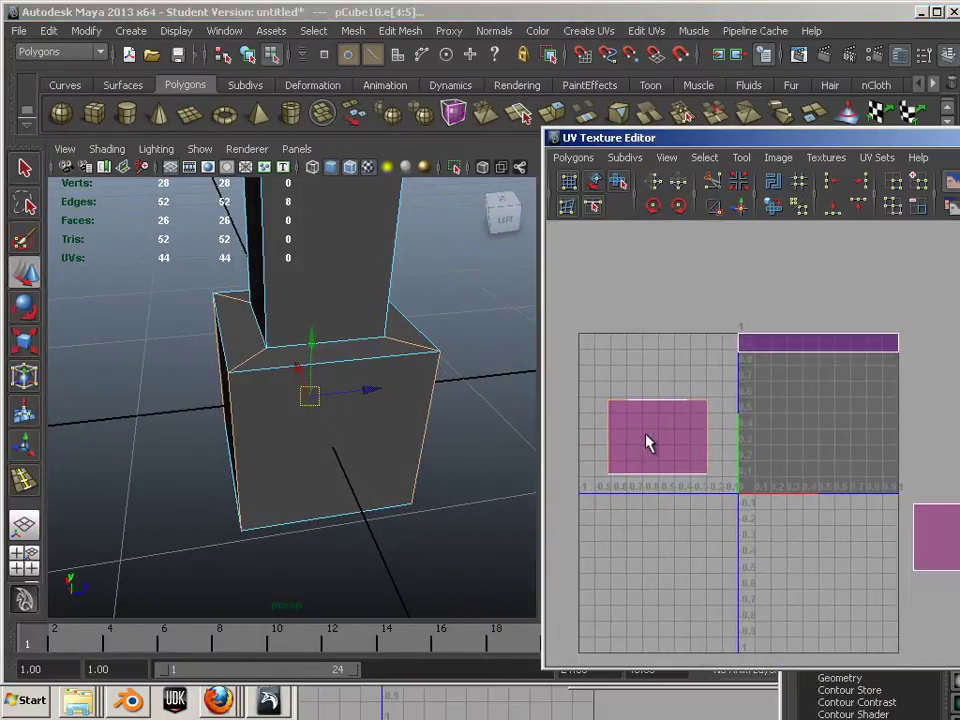
pyautogui.moveTo(585, 379); pyautogui.dragTo(772, 550)
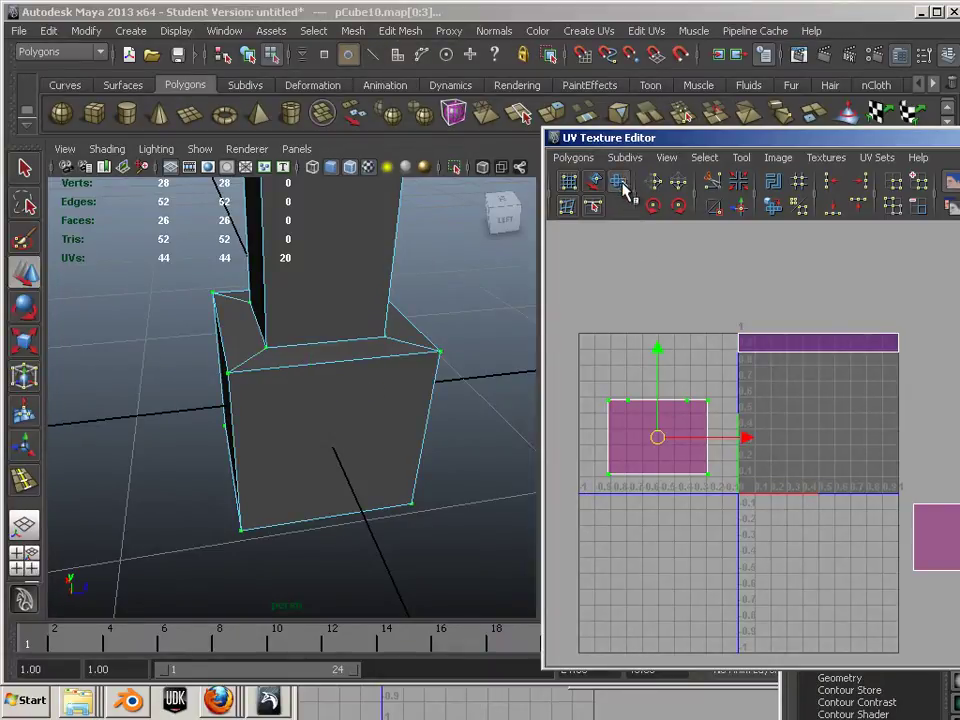
pyautogui.click(620, 181)
pyautogui.moveTo(583, 483); pyautogui.dragTo(714, 508)
pyautogui.click(698, 477)
# Select one vertical corner edge of the column and cut the UVs along it.
pyautogui.keyDown('alt'); pyautogui.moveTo(704, 414); pyautogui.dragTo(757, 433, button='middle'); pyautogui.keyUp('alt')
pyautogui.keyDown('alt'); pyautogui.moveTo(743, 424); pyautogui.dragTo(881, 478, button='right'); pyautogui.keyUp('alt')
pyautogui.keyDown('alt'); pyautogui.moveTo(857, 476); pyautogui.dragTo(761, 481, button='middle'); pyautogui.keyUp('alt')
pyautogui.keyDown('alt'); pyautogui.moveTo(443, 358); pyautogui.dragTo(395, 393, button='middle'); pyautogui.keyUp('alt')
pyautogui.keyDown('alt'); pyautogui.moveTo(478, 401); pyautogui.dragTo(350, 370, button='right'); pyautogui.keyUp('alt')
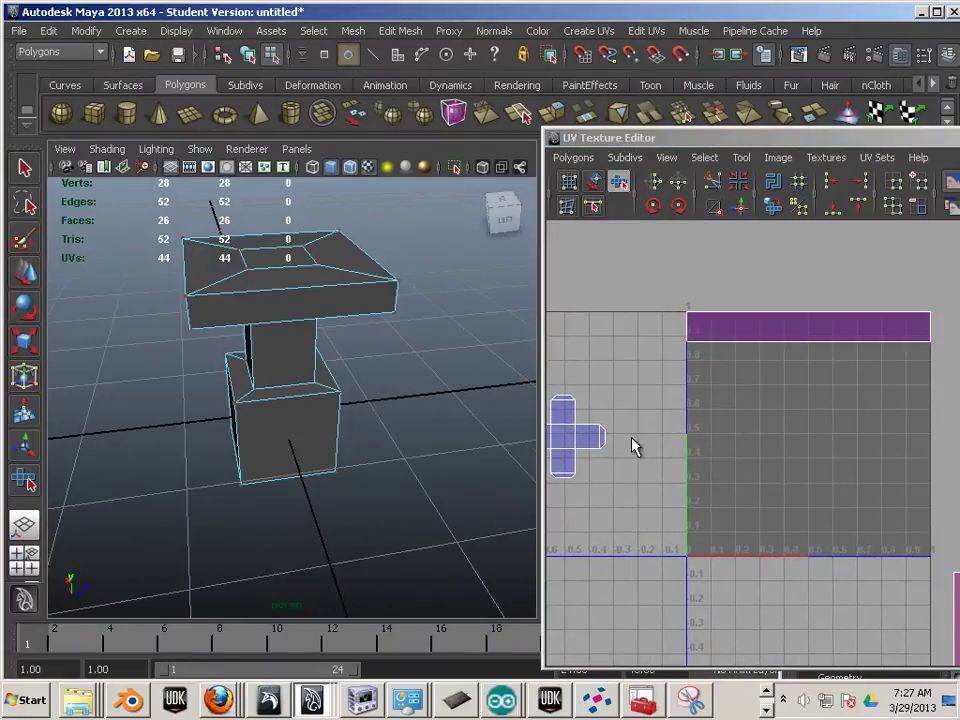
pyautogui.keyDown('alt'); pyautogui.moveTo(733, 476); pyautogui.dragTo(524, 335, button='middle'); pyautogui.keyUp('alt')
pyautogui.keyDown('alt'); pyautogui.moveTo(741, 469); pyautogui.dragTo(803, 490, button='right'); pyautogui.keyUp('alt')
pyautogui.keyDown('alt'); pyautogui.moveTo(366, 386); pyautogui.dragTo(334, 366); pyautogui.keyUp('alt')
pyautogui.click(744, 524)
pyautogui.keyDown('alt'); pyautogui.moveTo(414, 409); pyautogui.dragTo(337, 349); pyautogui.keyUp('alt')
pyautogui.click(335, 344)
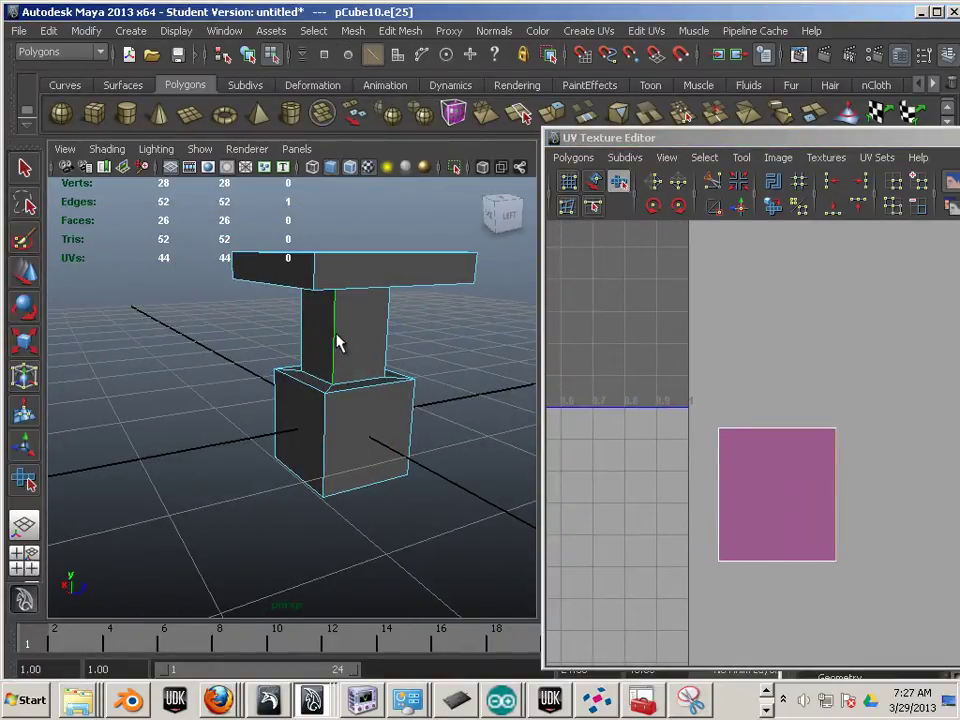
pyautogui.click(710, 184)
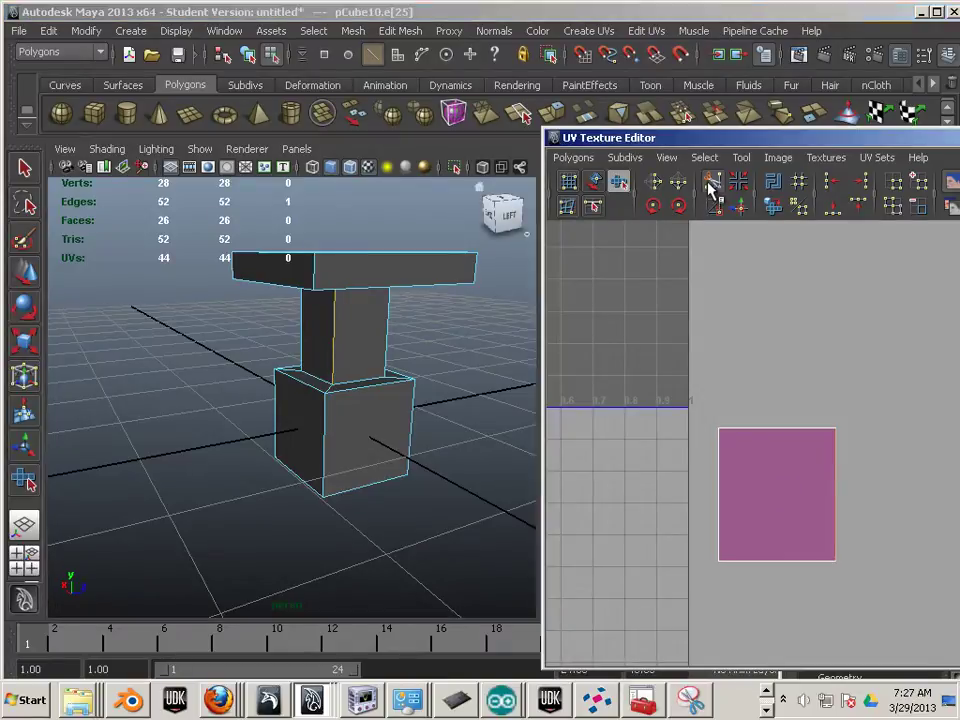
# Select all UVs of the column's shell and unfold them into a strip of four faces.
pyautogui.press('F12')
pyautogui.moveTo(664, 395); pyautogui.dragTo(923, 644)
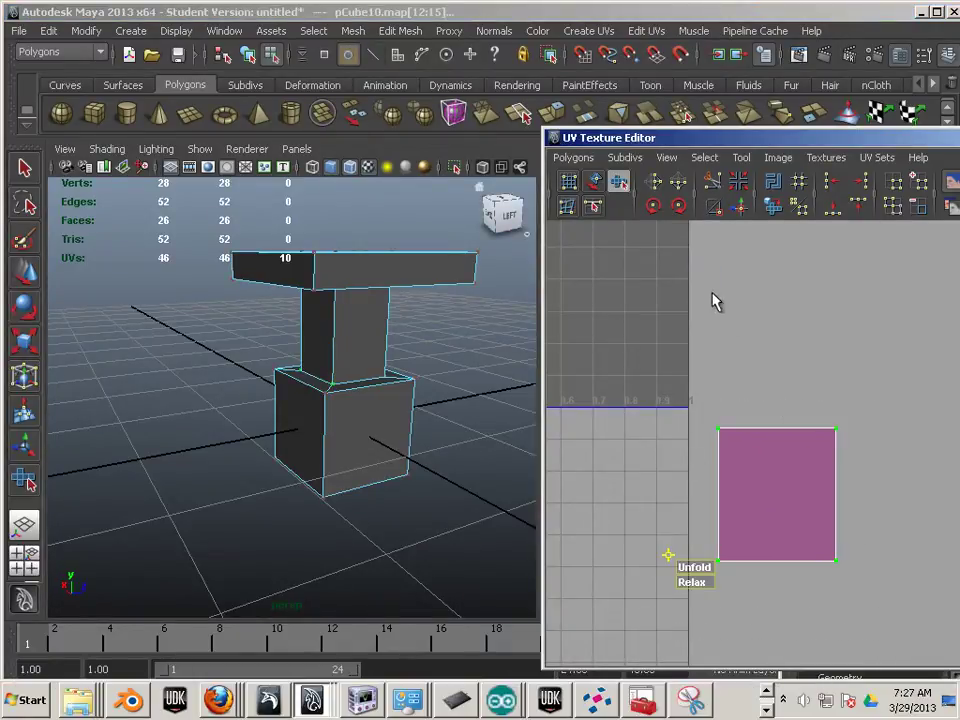
pyautogui.click(694, 567)
pyautogui.keyDown('alt'); pyautogui.moveTo(791, 563); pyautogui.dragTo(760, 510, button='right'); pyautogui.keyUp('alt')
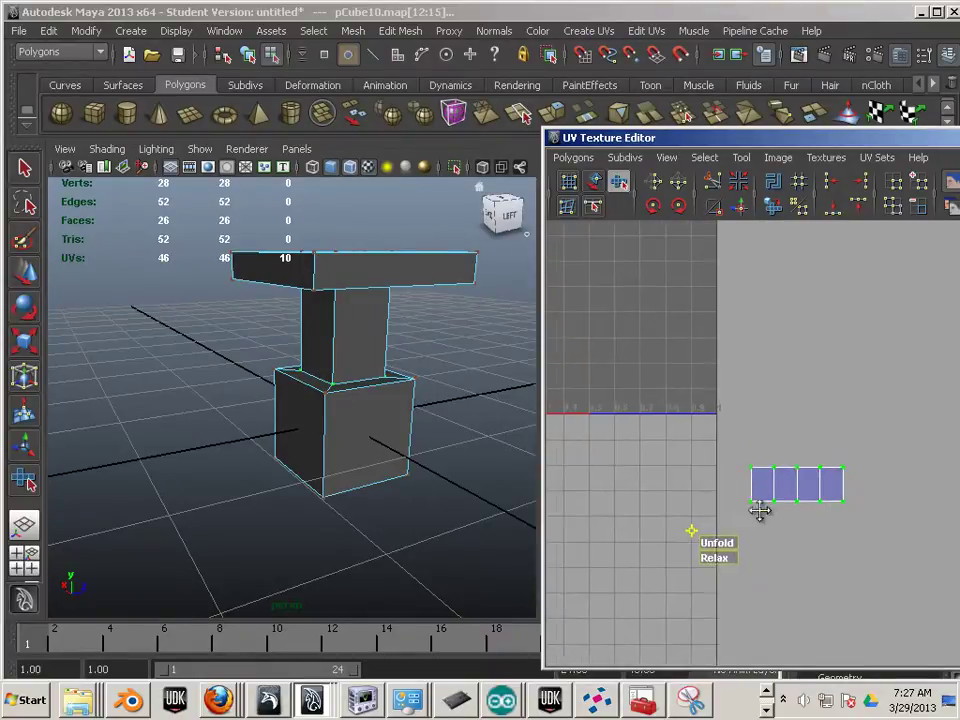
# Select the four diagonal edges on the underside of the top slab and cut the UVs along them.
pyautogui.keyDown('alt'); pyautogui.moveTo(760, 510); pyautogui.dragTo(872, 520, button='middle'); pyautogui.keyUp('alt')
pyautogui.keyDown('alt'); pyautogui.moveTo(463, 446); pyautogui.dragTo(388, 381); pyautogui.keyUp('alt')
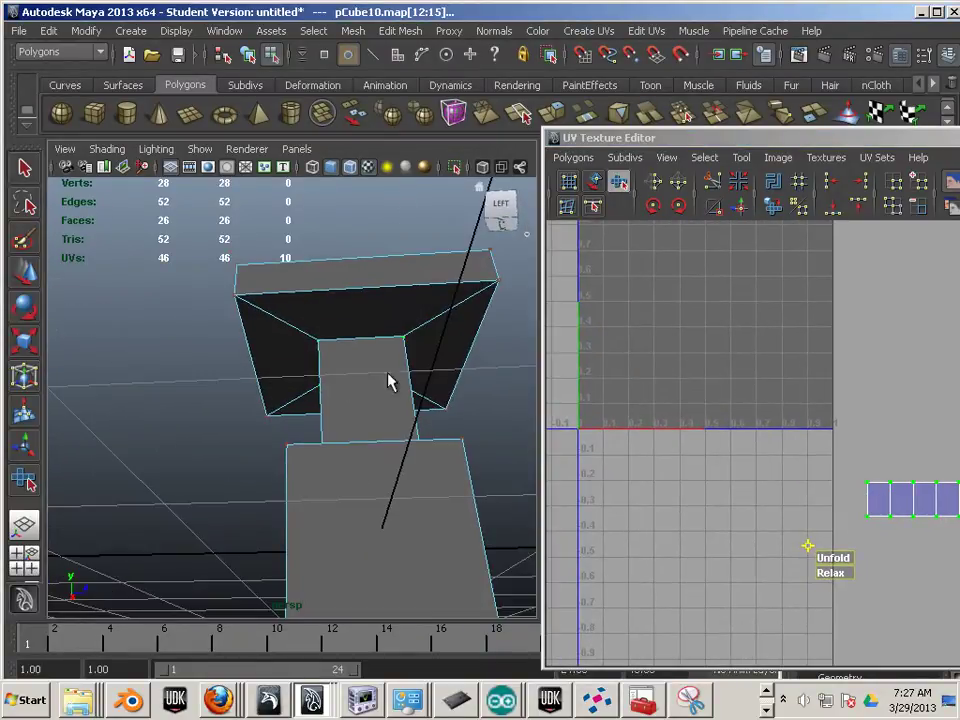
pyautogui.click(439, 316)
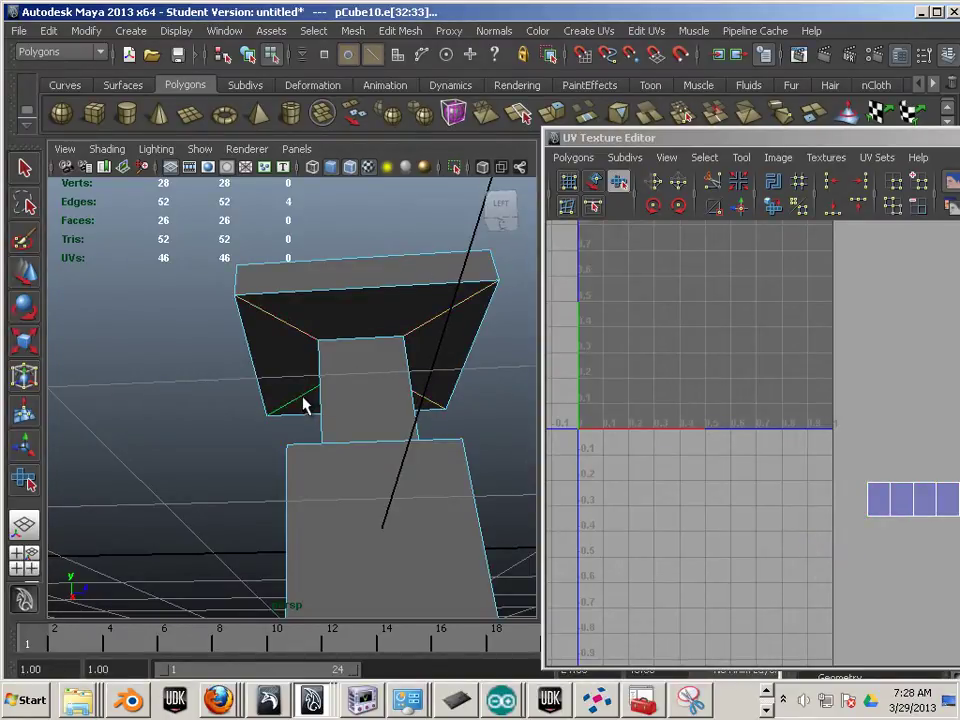
pyautogui.keyDown('alt'); pyautogui.moveTo(223, 430); pyautogui.dragTo(280, 410); pyautogui.keyUp('alt')
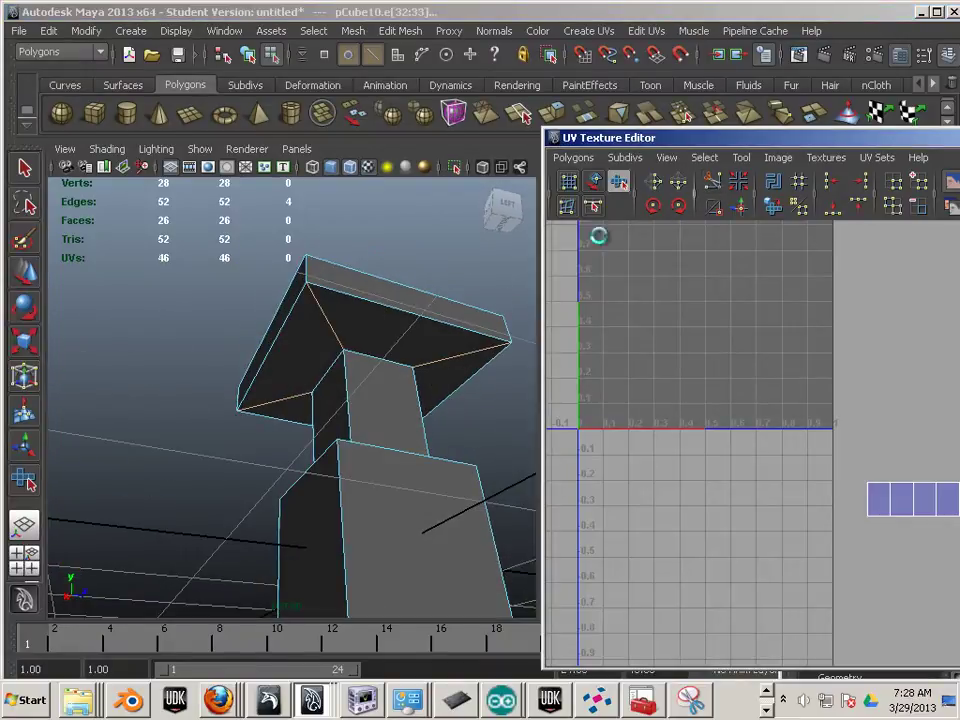
# Select the four vertical corner edges of the top slab and cut the UVs along them.
pyautogui.keyDown('alt'); pyautogui.moveTo(347, 303); pyautogui.dragTo(333, 374); pyautogui.keyUp('alt')
pyautogui.click(397, 450)
pyautogui.keyDown('alt'); pyautogui.moveTo(306, 450); pyautogui.dragTo(353, 382); pyautogui.keyUp('alt')
pyautogui.keyDown('shift'); pyautogui.click(349, 377); pyautogui.keyUp('shift')
pyautogui.keyDown('alt'); pyautogui.moveTo(192, 400); pyautogui.dragTo(255, 374); pyautogui.keyUp('alt')
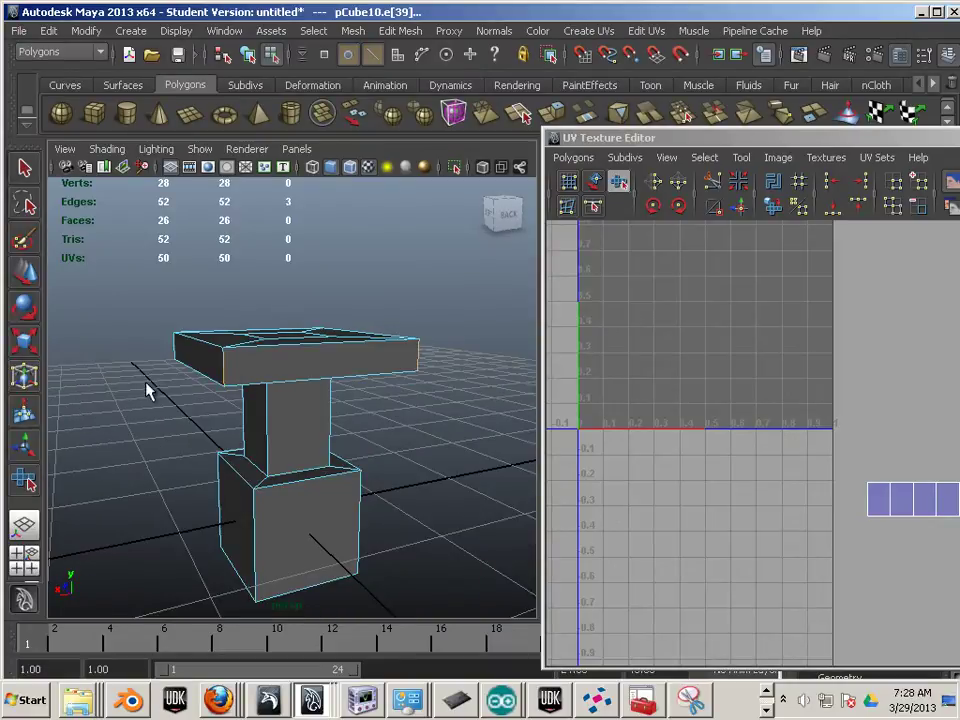
pyautogui.keyDown('alt'); pyautogui.moveTo(147, 390); pyautogui.dragTo(157, 368); pyautogui.keyUp('alt')
pyautogui.keyDown('shift'); pyautogui.click(105, 346); pyautogui.keyUp('shift')
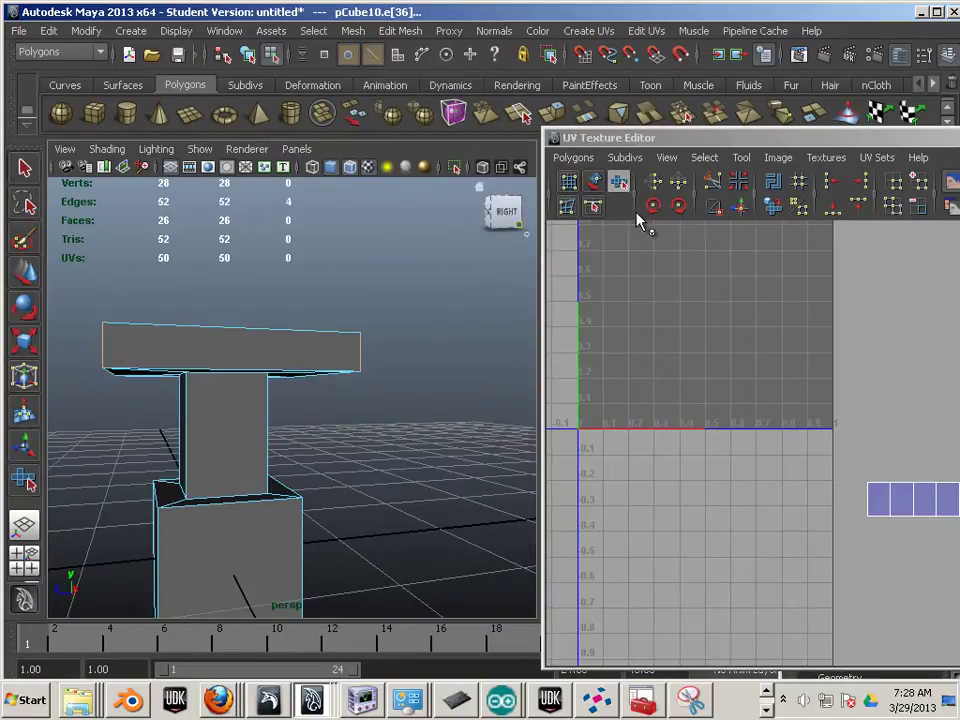
pyautogui.click(710, 184)
# Select all UVs of the top slab's shell, unfold them flat and clear the selection.
pyautogui.keyDown('alt'); pyautogui.moveTo(699, 435); pyautogui.dragTo(603, 358, button='right'); pyautogui.keyUp('alt')
pyautogui.keyDown('alt'); pyautogui.moveTo(720, 318); pyautogui.dragTo(686, 386, button='middle'); pyautogui.keyUp('alt')
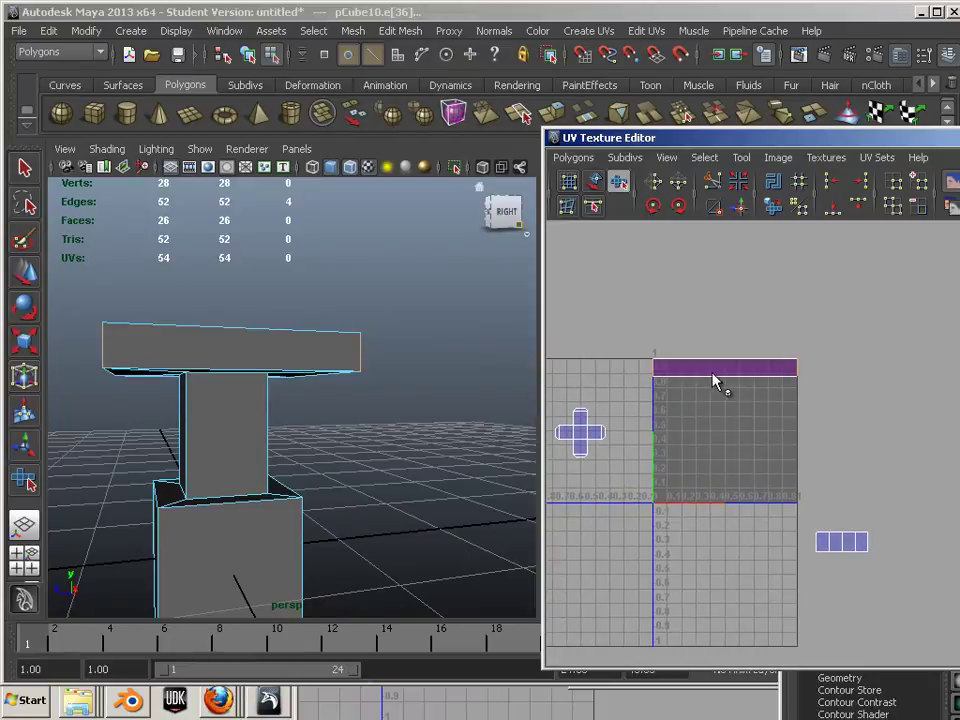
pyautogui.moveTo(640, 330); pyautogui.dragTo(853, 422)
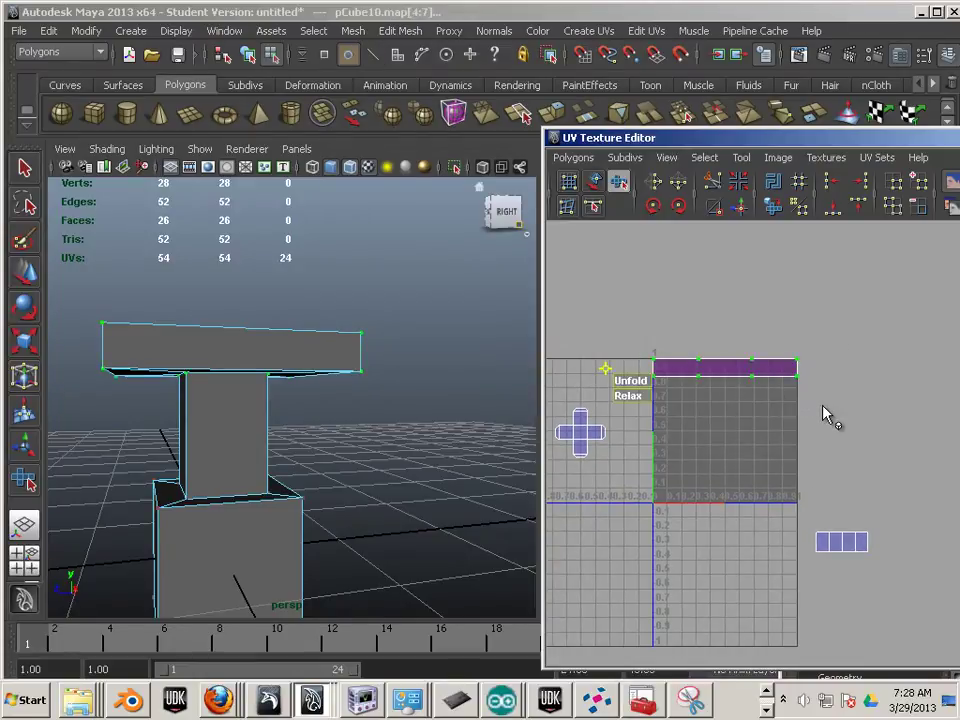
pyautogui.click(632, 394)
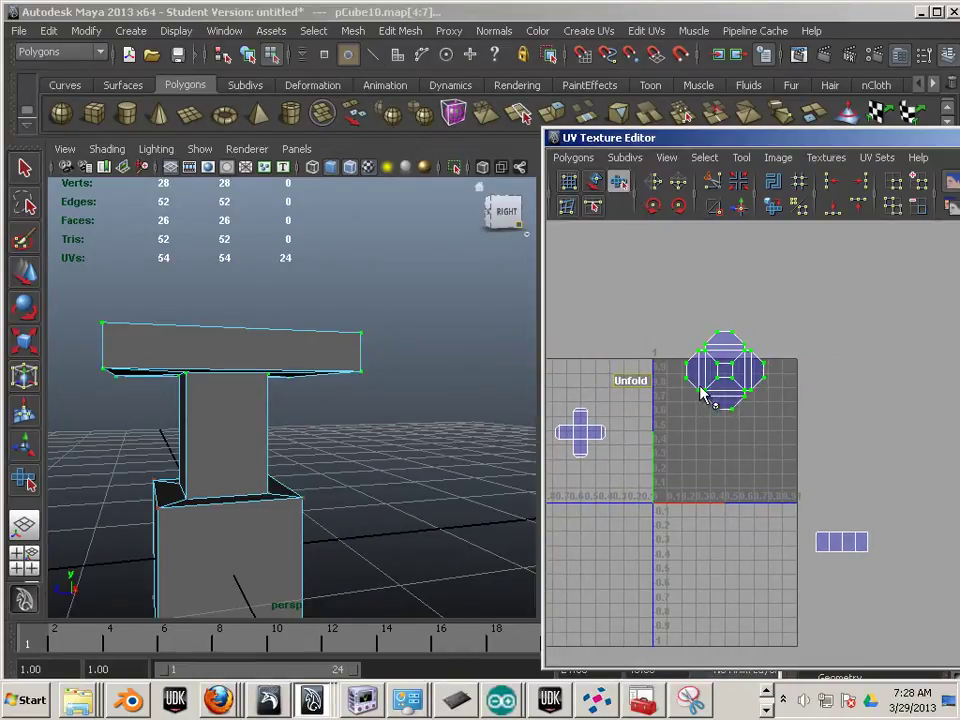
pyautogui.click(636, 508)
pyautogui.scroll(2, 666, 489)
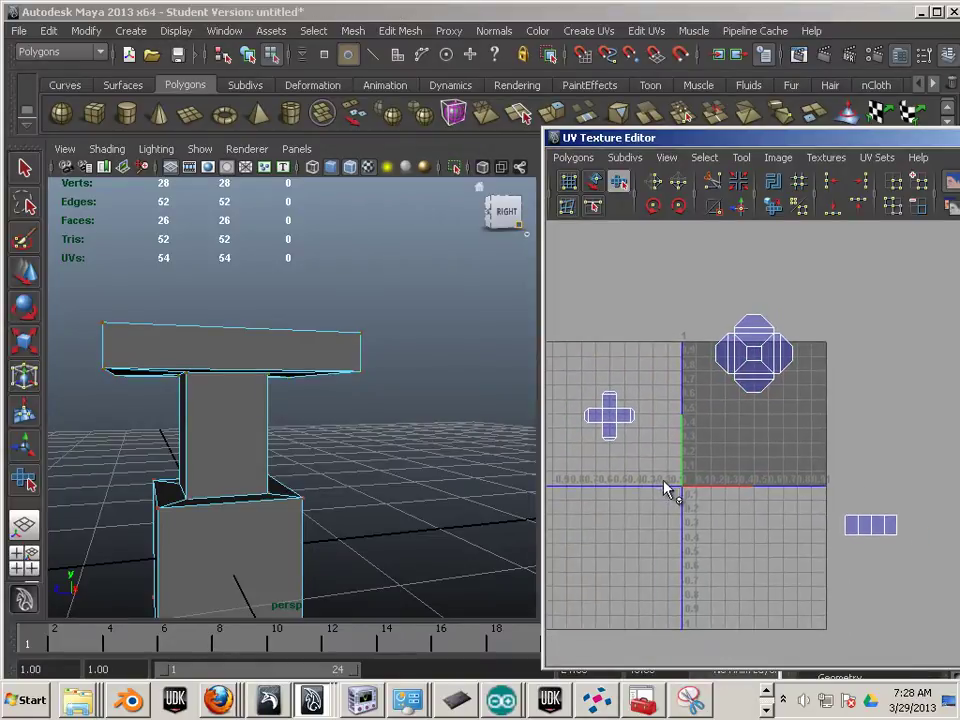
# Select the column's UV strip and move it up beside the top slab's shell.
pyautogui.moveTo(735, 145); pyautogui.dragTo(508, 64)
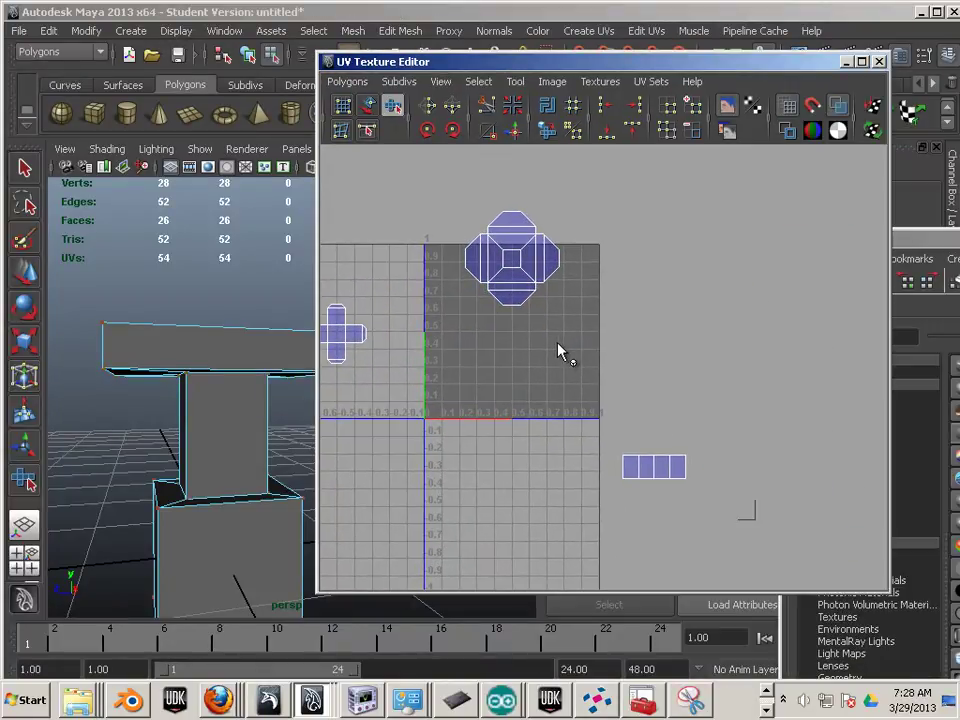
pyautogui.keyDown('alt'); pyautogui.moveTo(563, 353); pyautogui.dragTo(622, 366, button='middle'); pyautogui.keyUp('alt')
pyautogui.moveTo(844, 522); pyautogui.dragTo(843, 521)
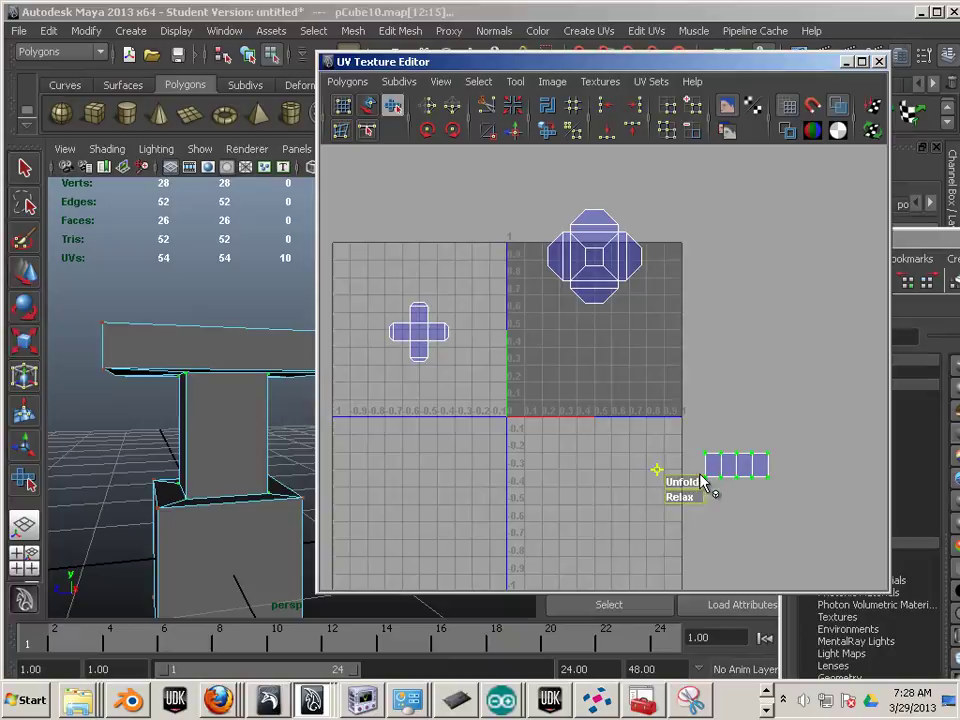
pyautogui.click(25, 273)
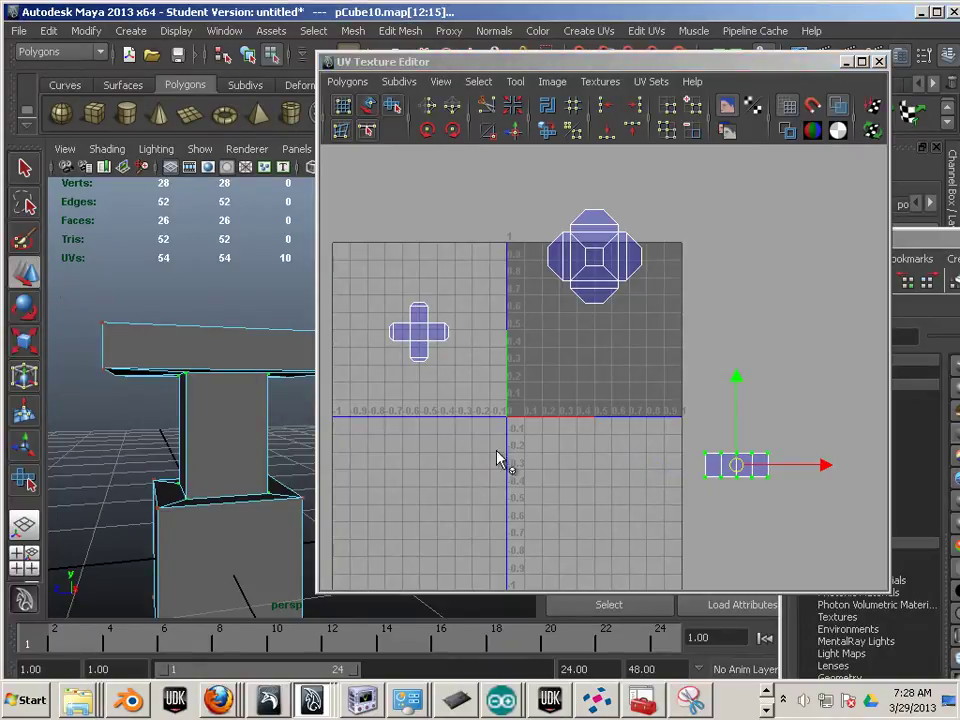
pyautogui.moveTo(729, 469); pyautogui.dragTo(725, 397)
pyautogui.moveTo(713, 325); pyautogui.dragTo(680, 255)
# Select the base's cross-shaped UV shell and move it into the lower right part of the 0–1 texture square.
pyautogui.moveTo(483, 261); pyautogui.dragTo(365, 406)
pyautogui.moveTo(425, 332); pyautogui.dragTo(667, 356)
pyautogui.keyDown('alt'); pyautogui.moveTo(570, 370); pyautogui.dragTo(488, 398, button='middle'); pyautogui.keyUp('alt')
pyautogui.keyDown('alt'); pyautogui.moveTo(488, 398); pyautogui.dragTo(578, 350, button='right'); pyautogui.keyUp('alt')
pyautogui.keyDown('alt'); pyautogui.moveTo(594, 348); pyautogui.dragTo(668, 380, button='middle'); pyautogui.keyUp('alt')
pyautogui.scroll(1, 668, 385)
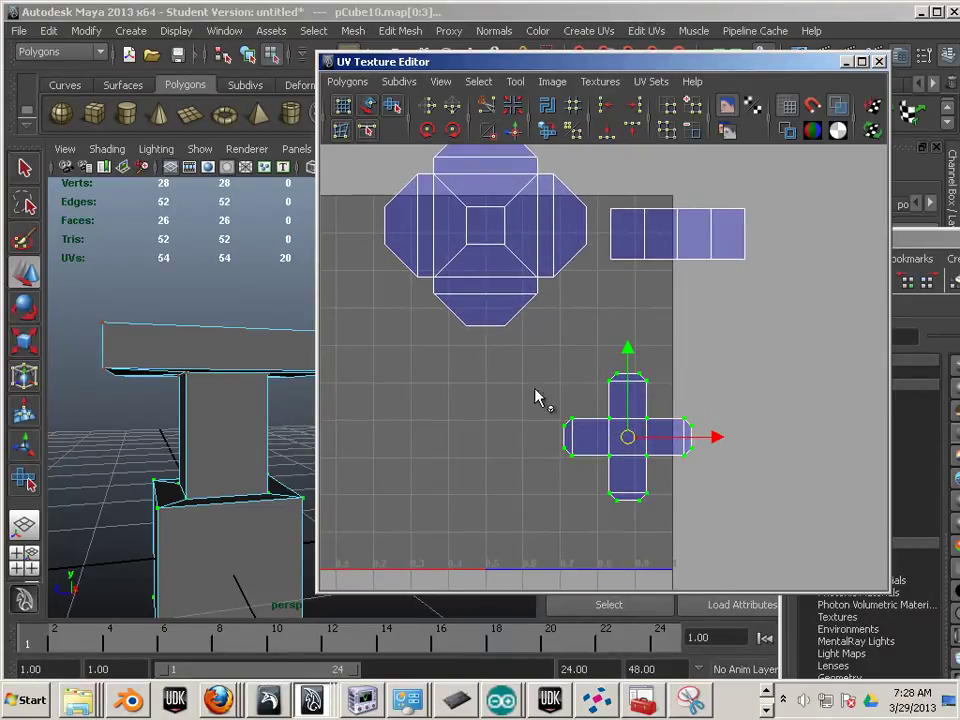
# Find an edge shared by the column strip and the top slab's shell, and move and sew the UVs along it.
pyautogui.click(502, 323)
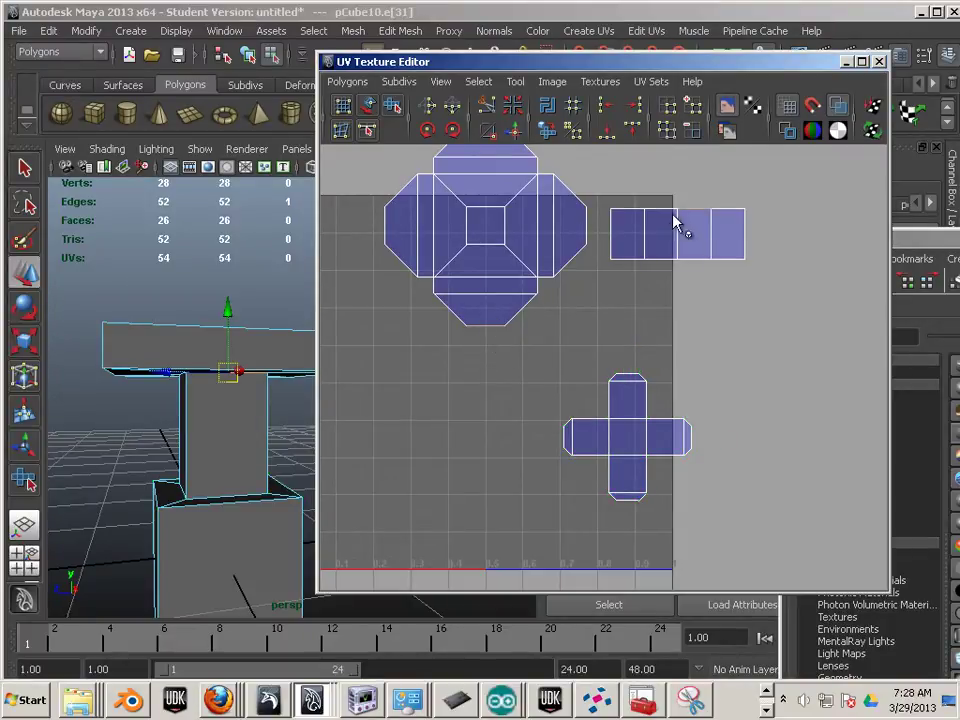
pyautogui.click(746, 231)
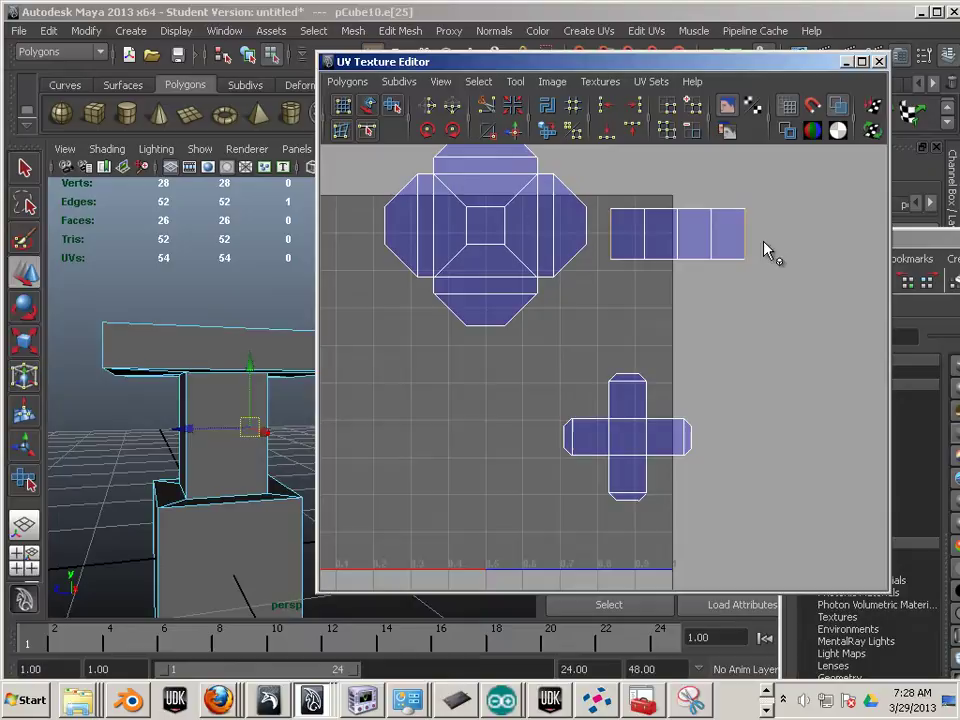
pyautogui.keyDown('alt'); pyautogui.moveTo(646, 325); pyautogui.dragTo(657, 387, button='middle'); pyautogui.keyUp('alt')
pyautogui.click(676, 300)
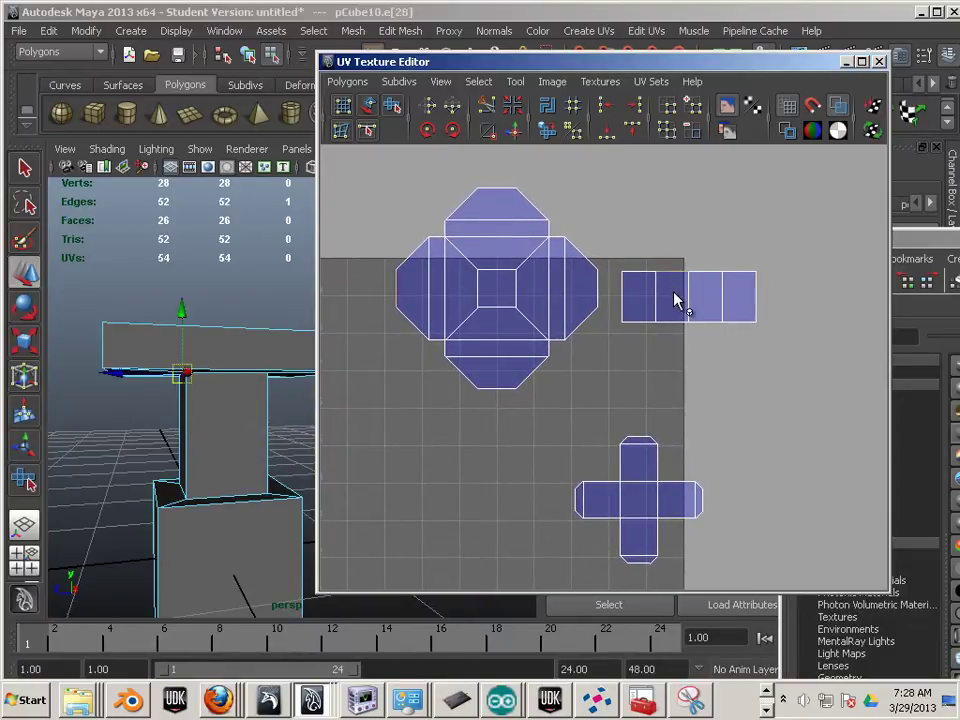
pyautogui.click(668, 311)
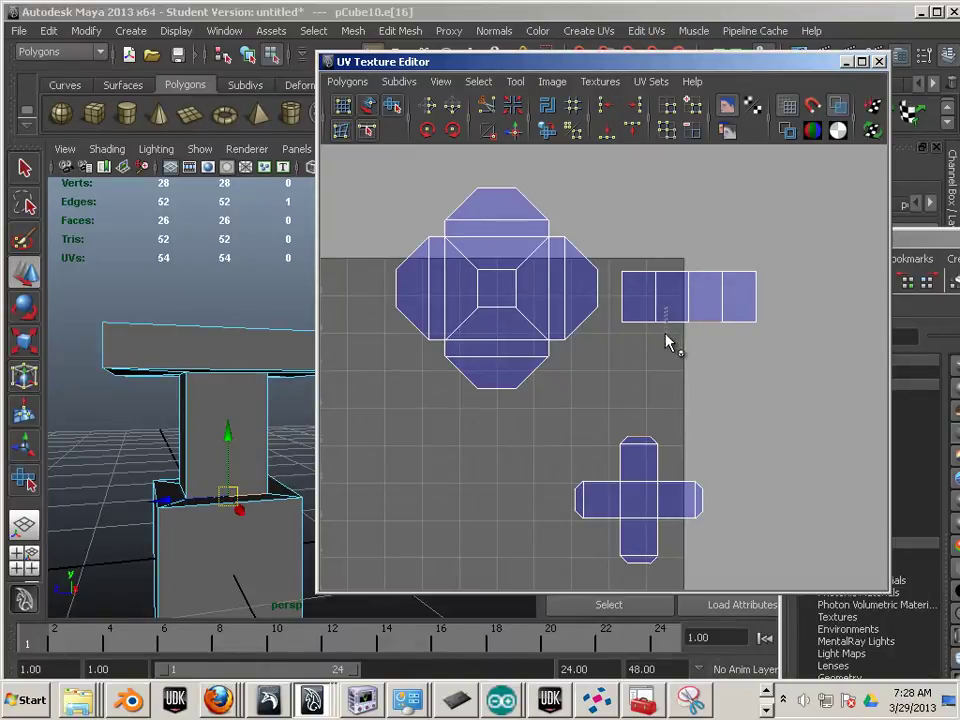
pyautogui.click(663, 340)
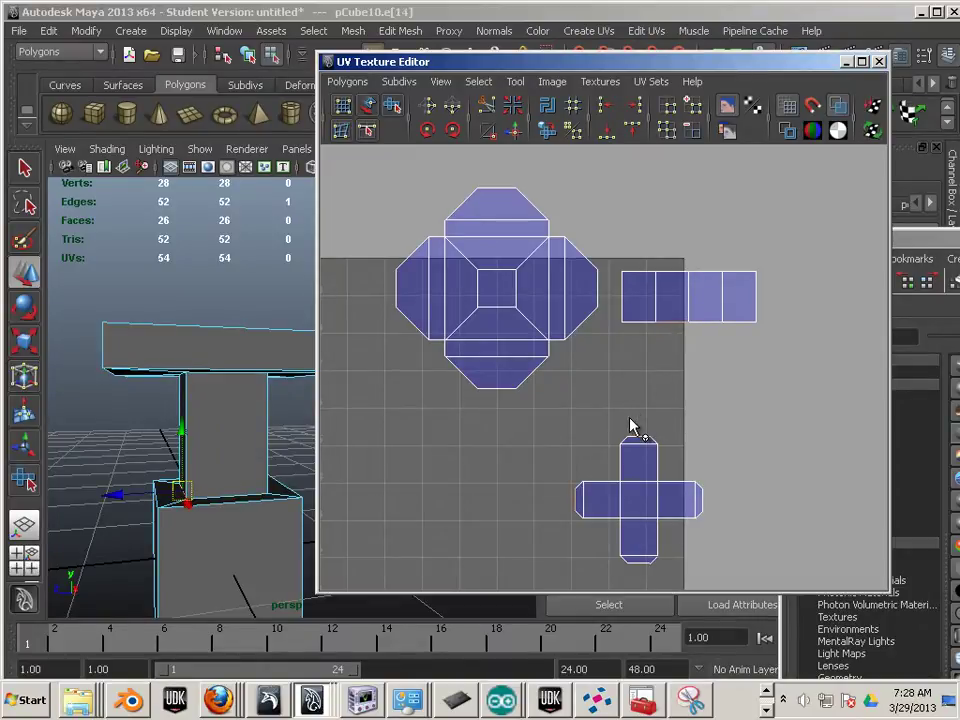
pyautogui.click(670, 290)
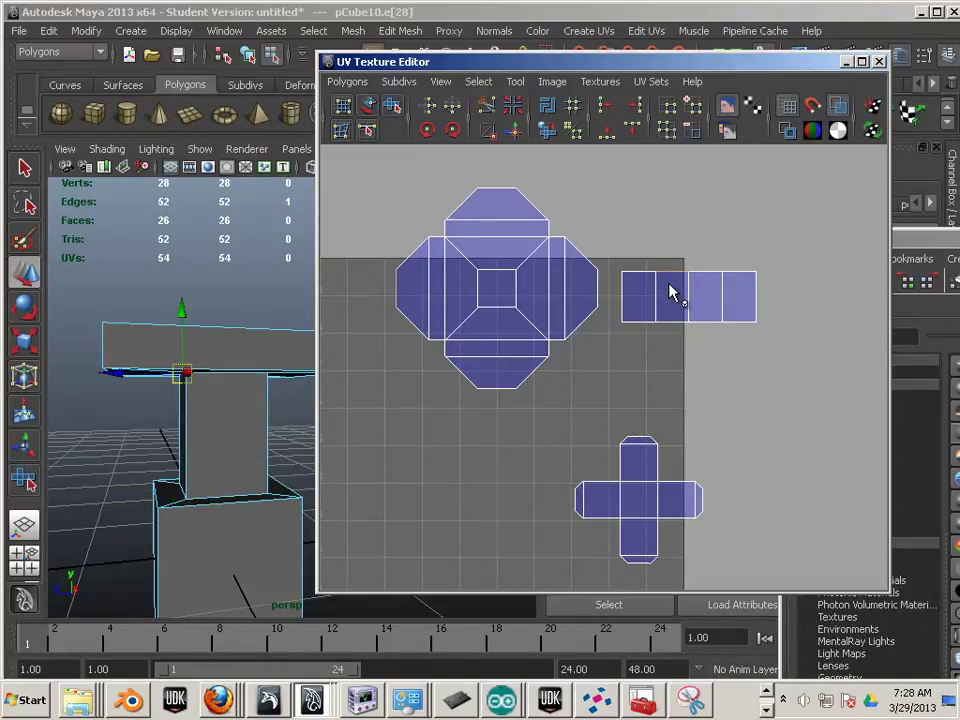
pyautogui.click(511, 138)
pyautogui.keyDown('alt'); pyautogui.moveTo(469, 334); pyautogui.dragTo(531, 370, button='middle'); pyautogui.keyUp('alt')
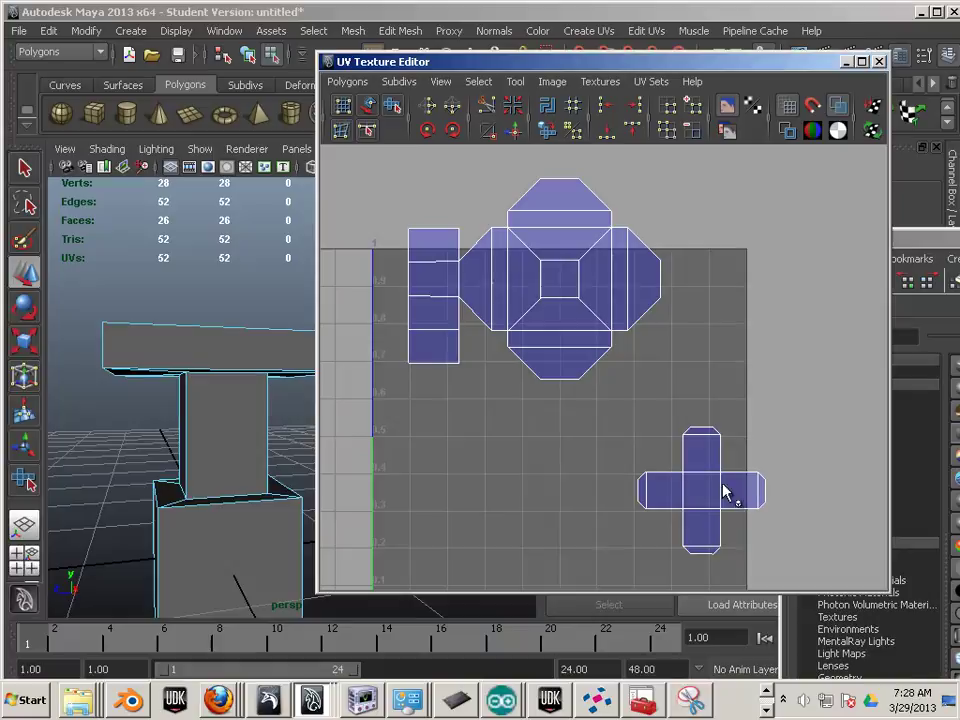
# Move and sew the base's cross-shaped shell onto the column strip along their shared edge, and move the whole joined shell into the 0–1 texture square.
pyautogui.click(399, 292)
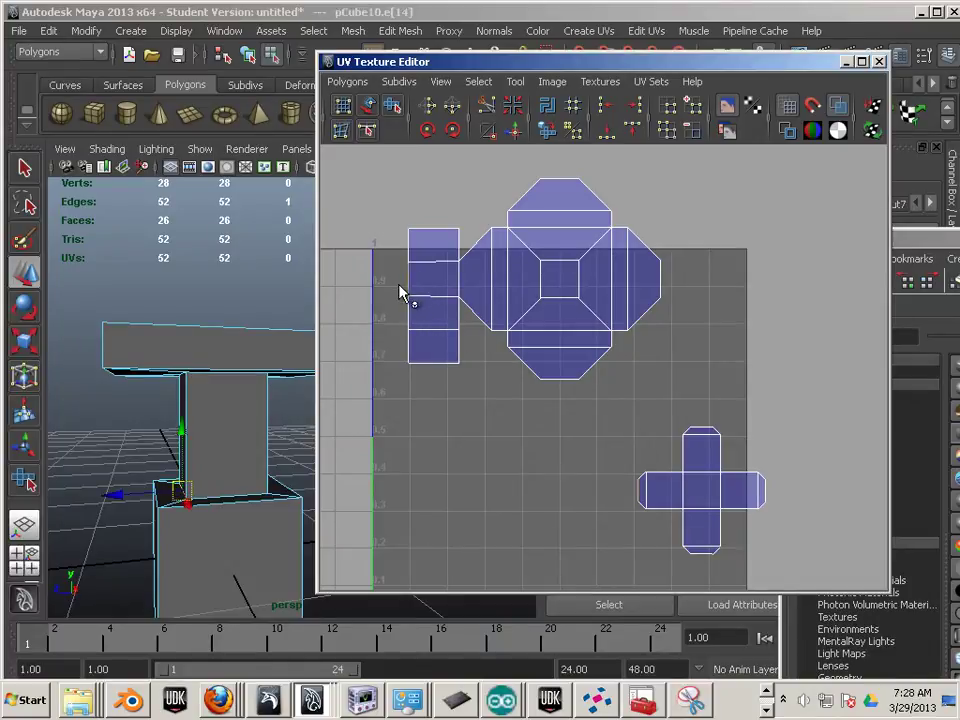
pyautogui.click(511, 133)
pyautogui.keyDown('alt'); pyautogui.moveTo(611, 339); pyautogui.dragTo(648, 350, button='middle'); pyautogui.keyUp('alt')
pyautogui.keyDown('alt'); pyautogui.moveTo(648, 350); pyautogui.dragTo(492, 289, button='right'); pyautogui.keyUp('alt')
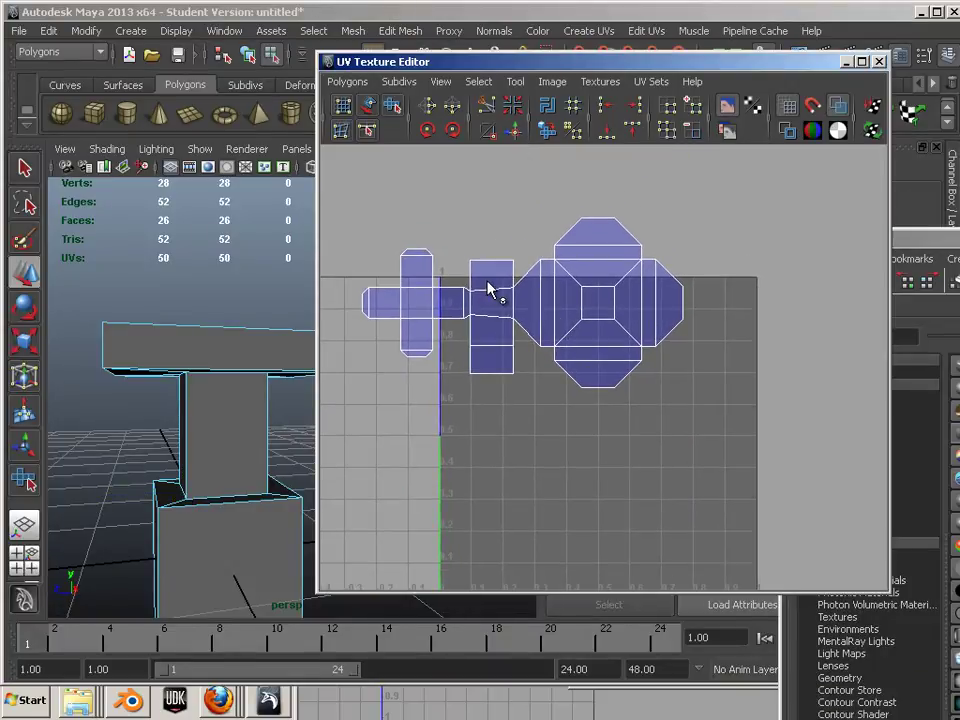
pyautogui.hotkey('ctrl', 'F12')
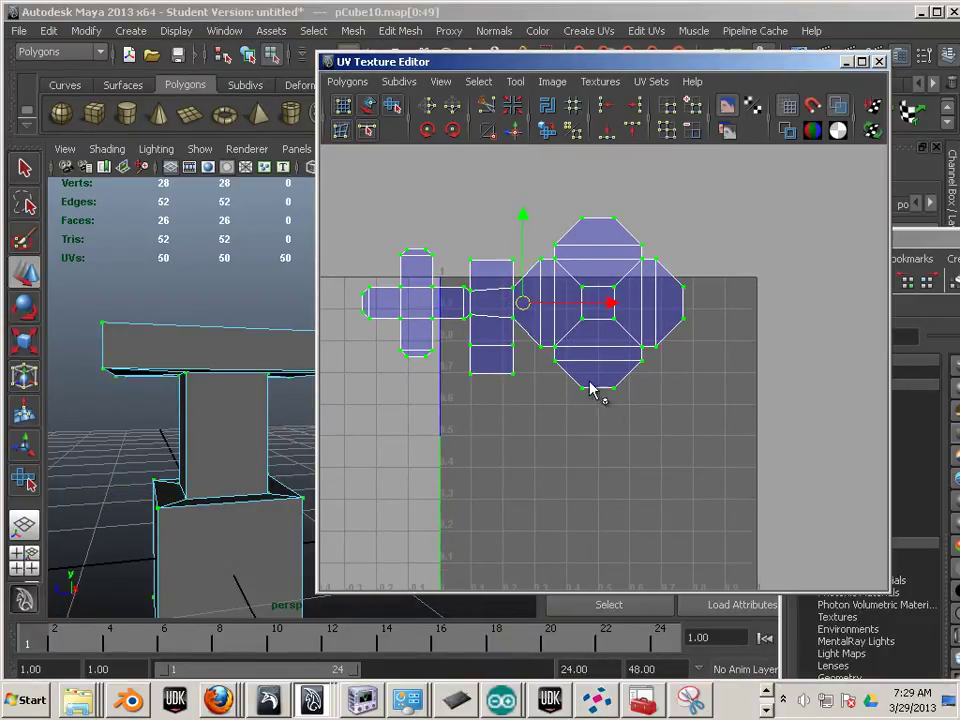
pyautogui.moveTo(523, 306); pyautogui.dragTo(597, 420)
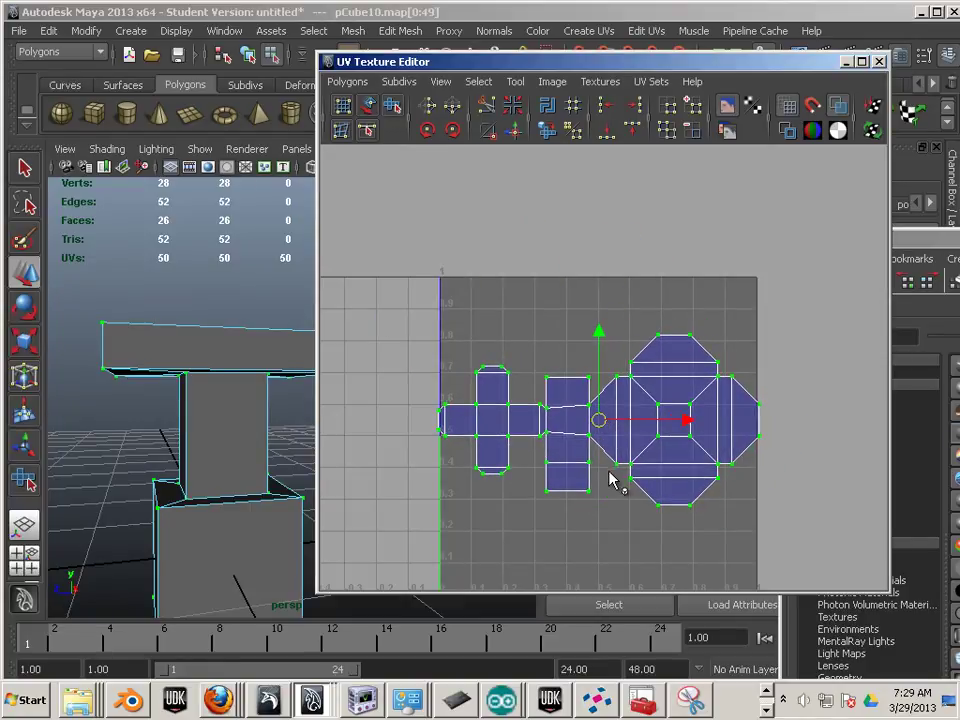
# Move the two UVs at the seam between the base's shell and the column strip vertically apart to straighten the connecting faces, and clear the selection.
pyautogui.scroll(1, 611, 482)
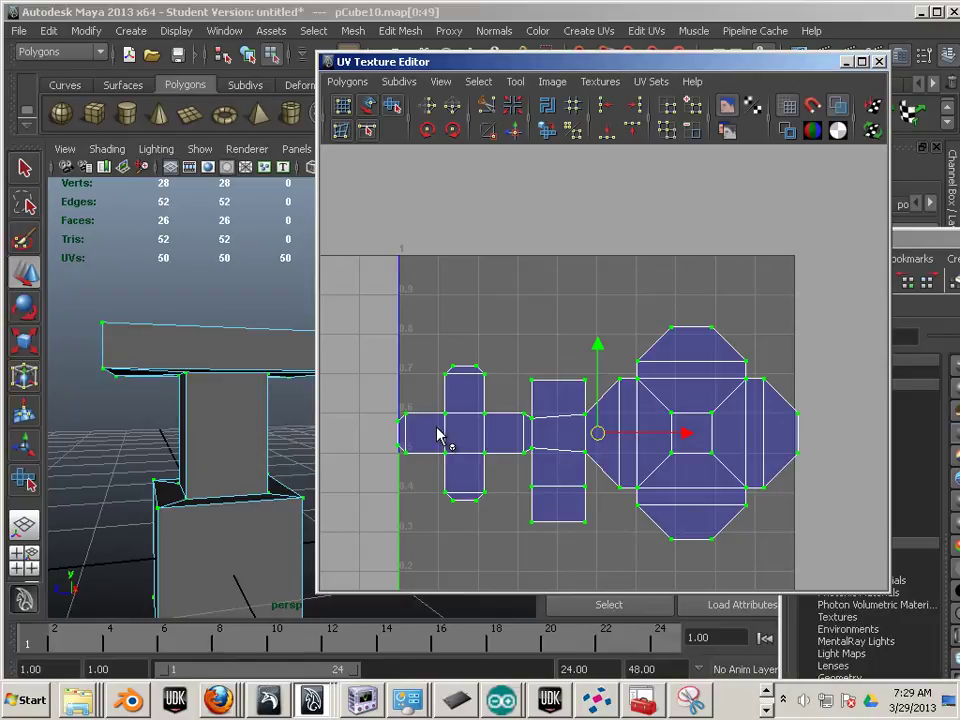
pyautogui.scroll(1, 437, 435)
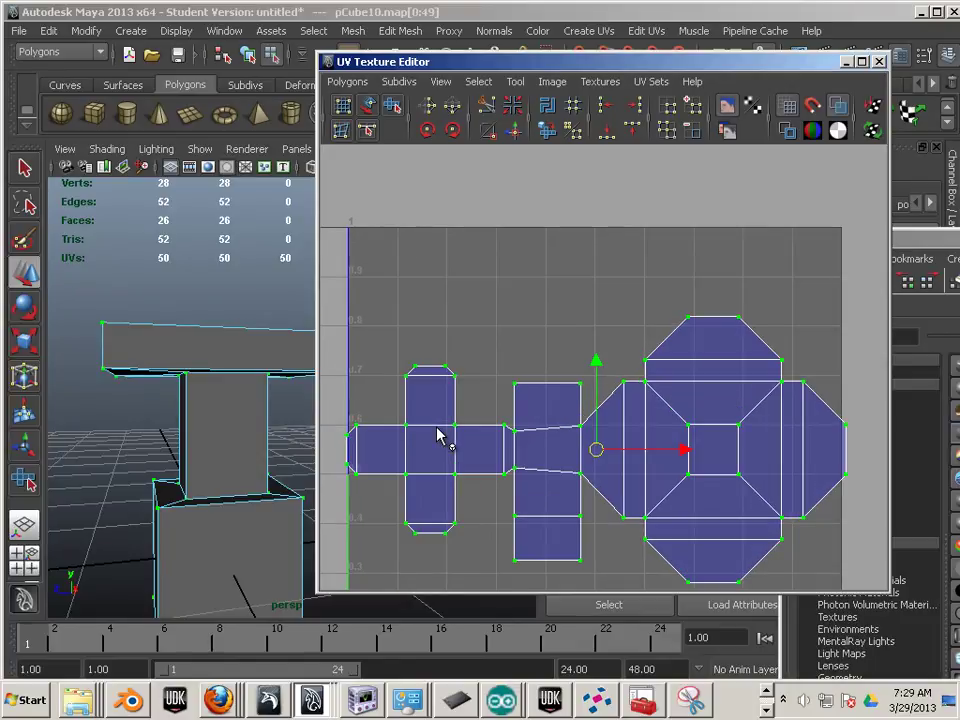
pyautogui.scroll(2, 421, 463)
pyautogui.keyDown('alt'); pyautogui.moveTo(420, 472); pyautogui.dragTo(527, 350, button='middle'); pyautogui.keyUp('alt')
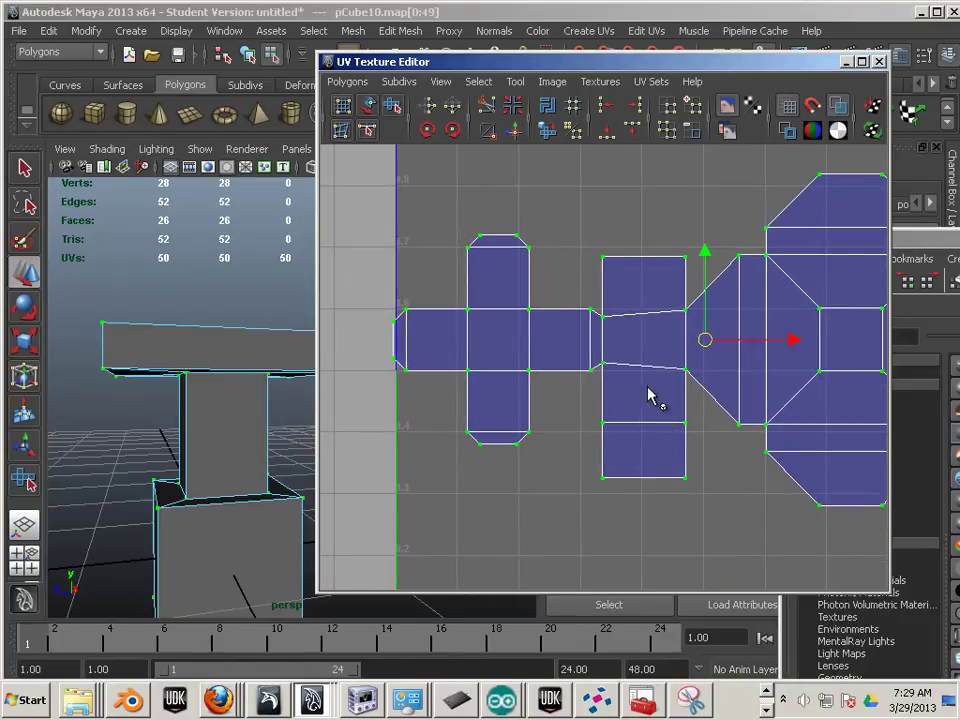
pyautogui.keyDown('alt'); pyautogui.moveTo(649, 388); pyautogui.dragTo(527, 400, button='middle'); pyautogui.keyUp('alt')
pyautogui.scroll(4, 626, 430)
pyautogui.moveTo(460, 348); pyautogui.dragTo(432, 390)
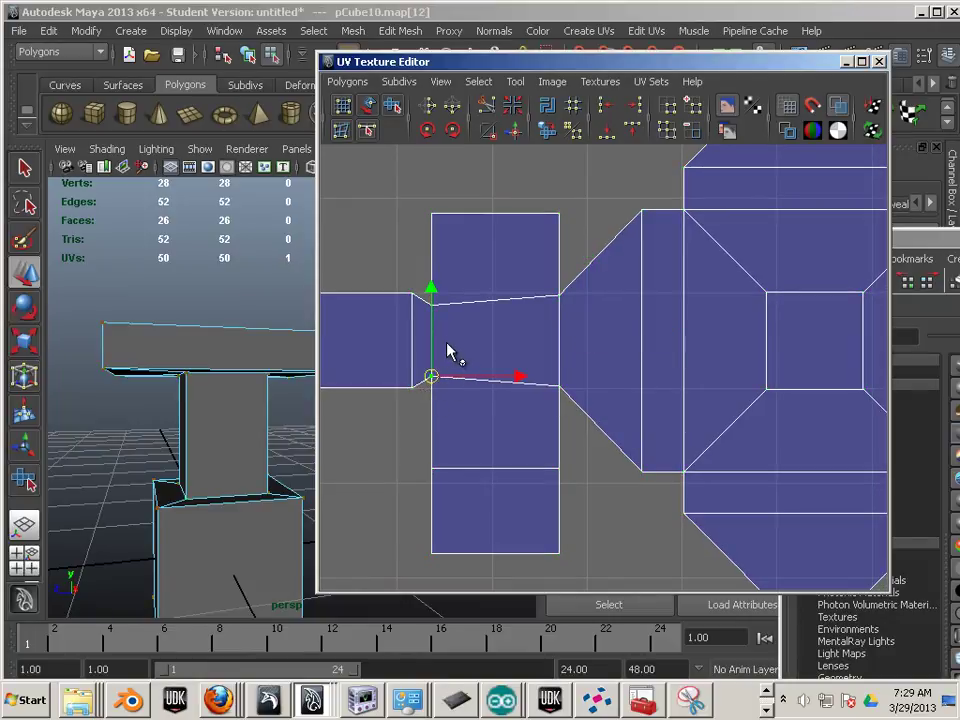
pyautogui.moveTo(437, 293); pyautogui.dragTo(430, 318)
pyautogui.moveTo(431, 222); pyautogui.dragTo(436, 208)
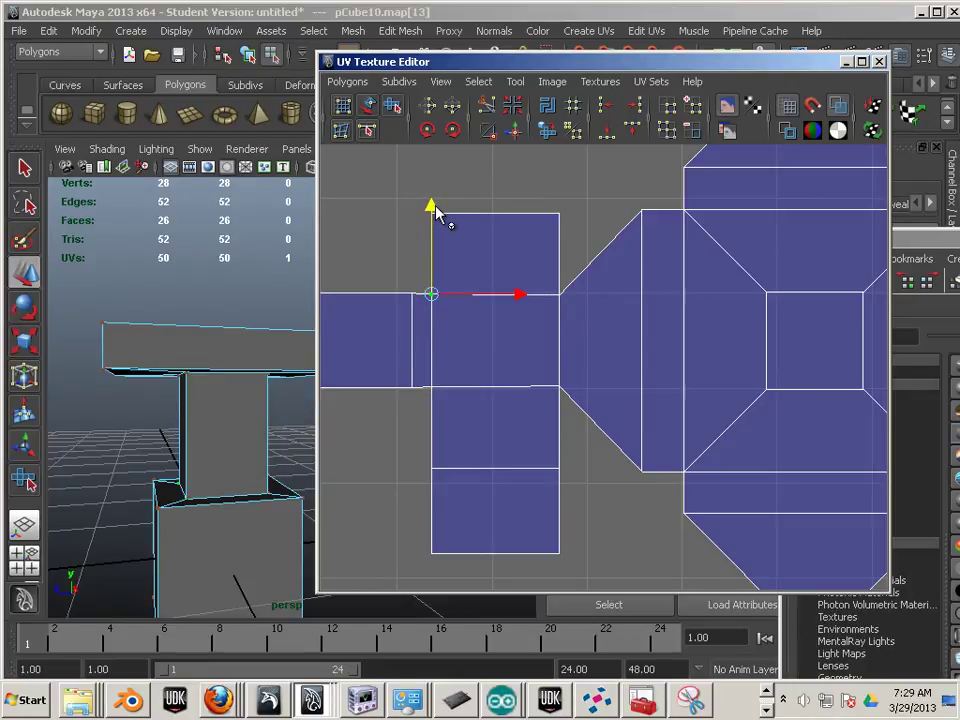
pyautogui.click(580, 424)
pyautogui.keyDown('alt'); pyautogui.moveTo(684, 424); pyautogui.dragTo(454, 357, button='right'); pyautogui.keyUp('alt')
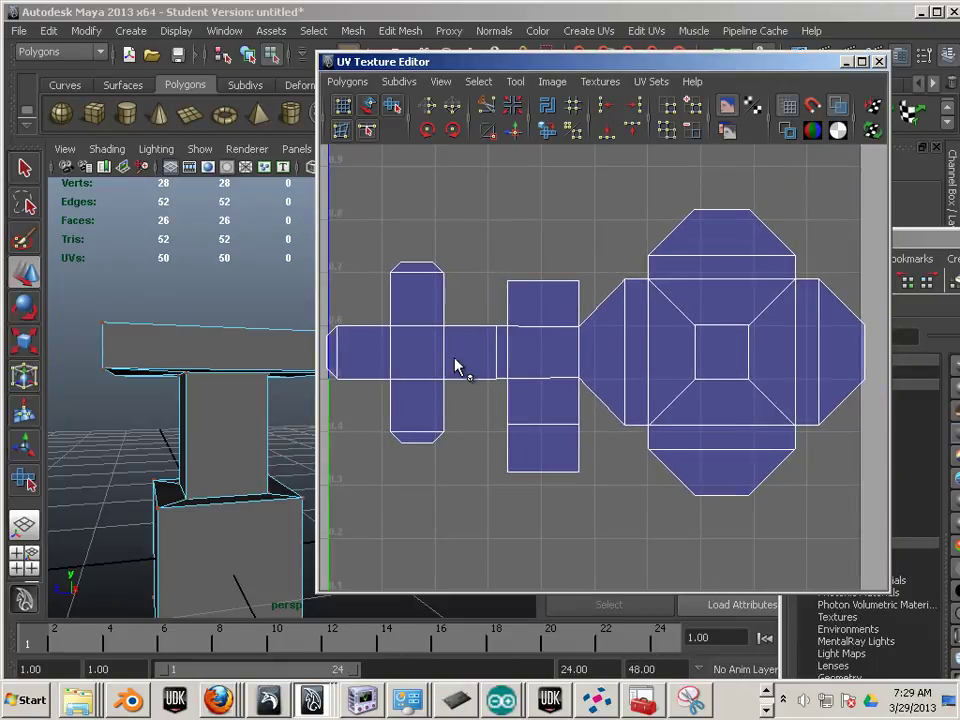
pyautogui.keyDown('alt'); pyautogui.moveTo(454, 357); pyautogui.dragTo(529, 399, button='middle'); pyautogui.keyUp('alt')
pyautogui.keyDown('alt'); pyautogui.moveTo(683, 450); pyautogui.dragTo(549, 440, button='right'); pyautogui.keyUp('alt')
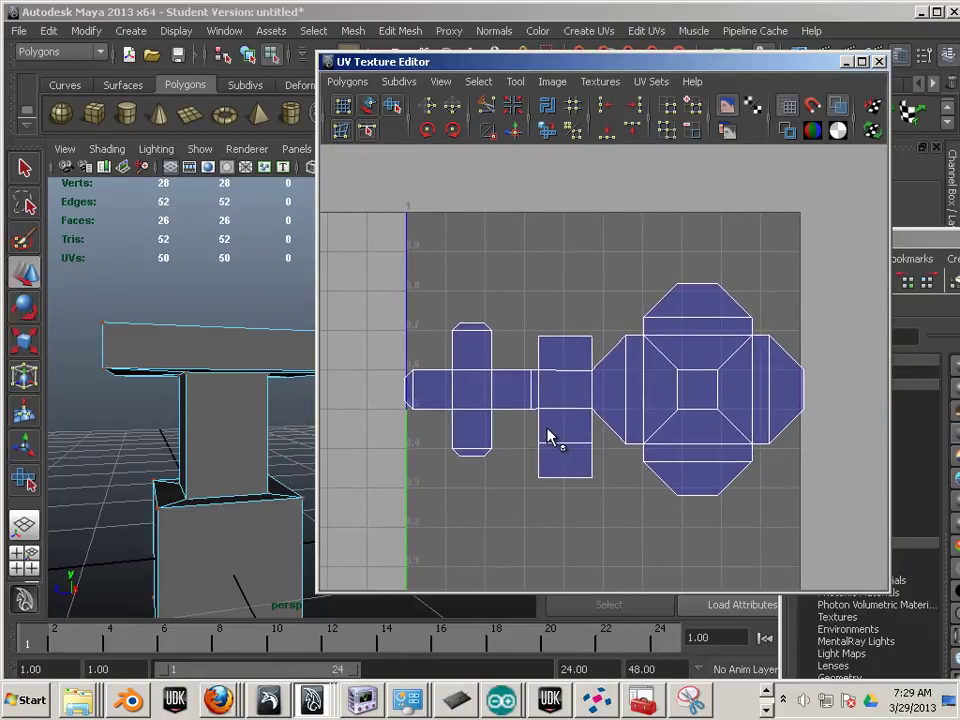